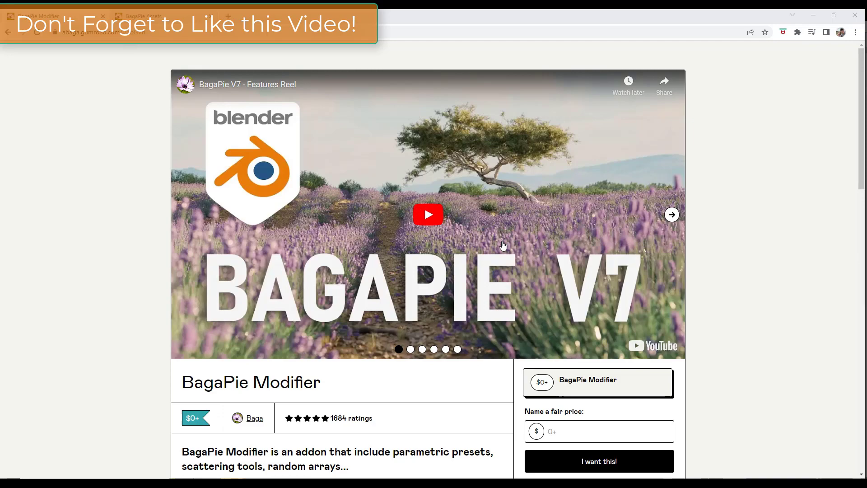
# Step: Read through the BagaPie Modifier page, examining the supported Blender versions, the free and paid feature comparison and the license
pyautogui.scroll(-3, 337, 294)
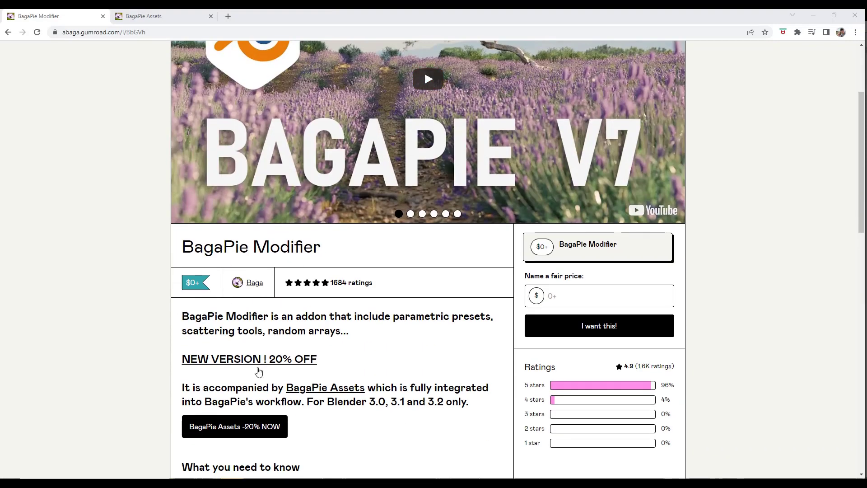
pyautogui.scroll(-3, 372, 347)
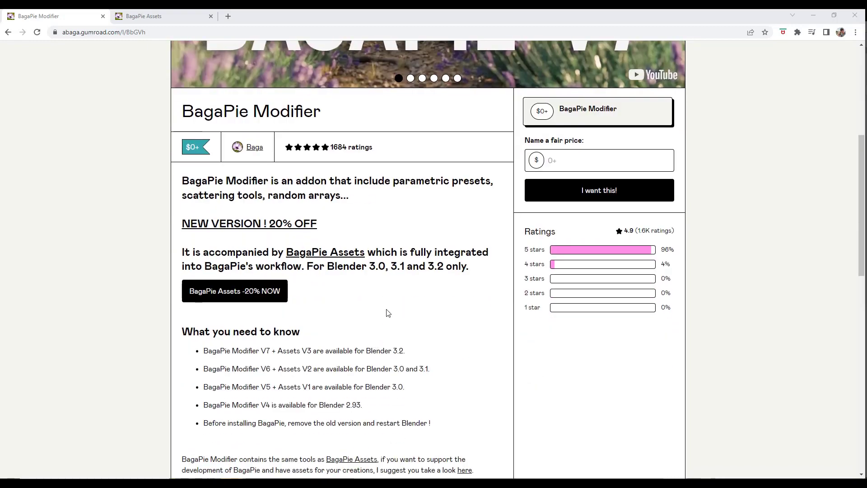
pyautogui.scroll(-12, 387, 313)
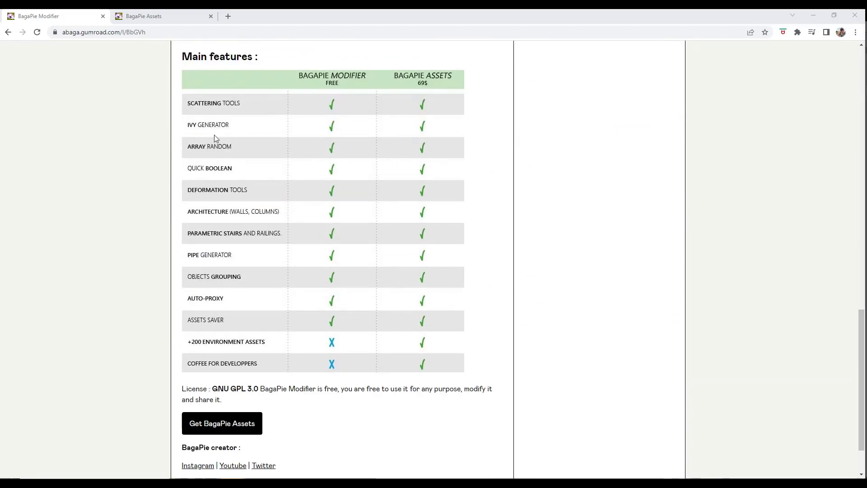
pyautogui.scroll(-2, 271, 271)
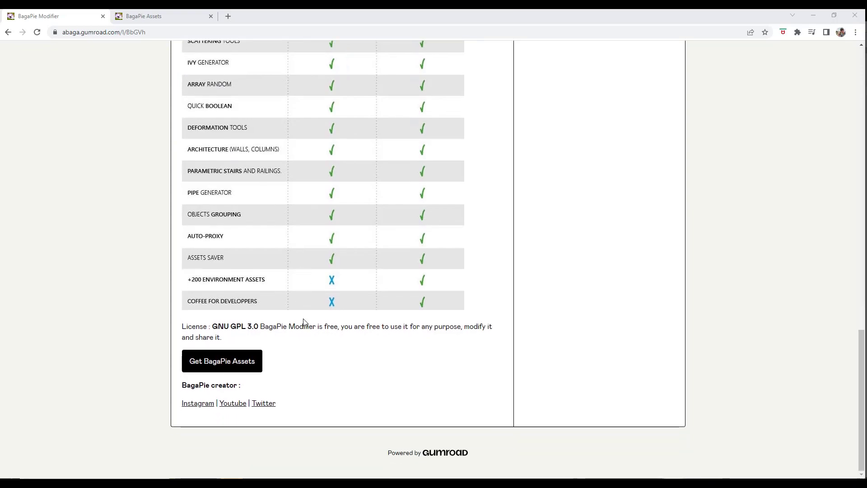
pyautogui.scroll(9, 304, 322)
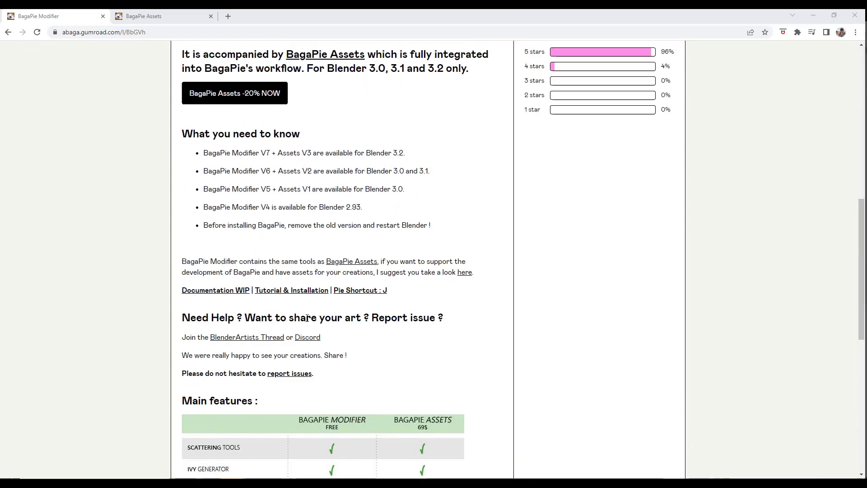
pyautogui.scroll(10, 308, 314)
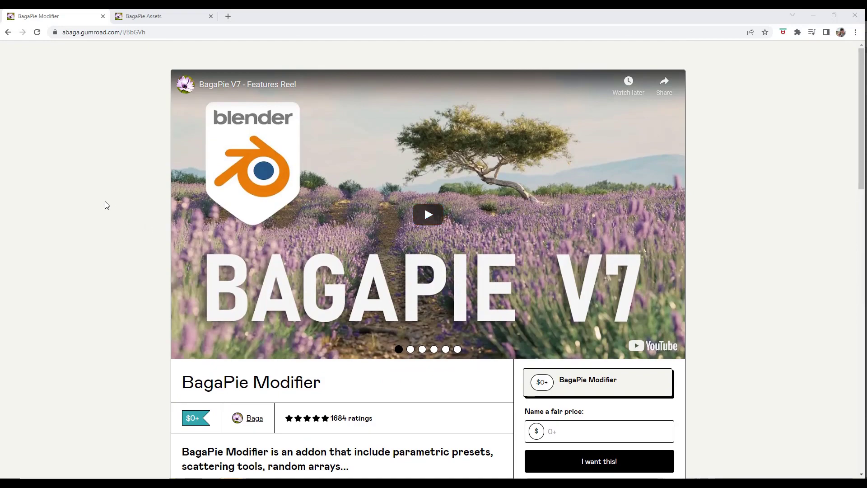
pyautogui.scroll(-5, 118, 204)
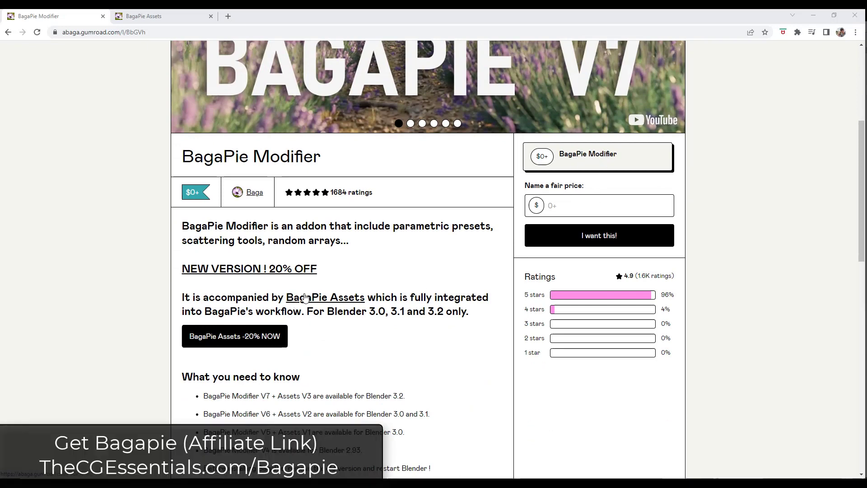
# Step: Switch to the BagaPie Assets page and examine its included assets, feature list, scattering previews and pricing
pyautogui.click(144, 16)
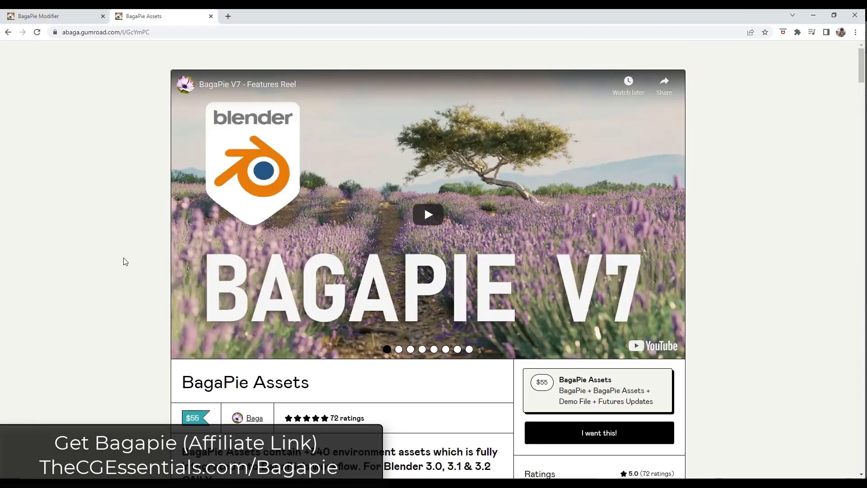
pyautogui.scroll(-10, 125, 261)
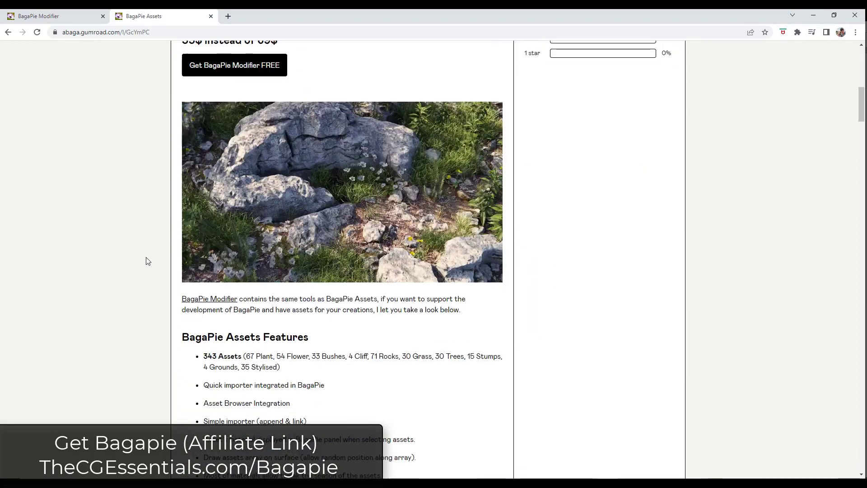
pyautogui.scroll(-4, 425, 364)
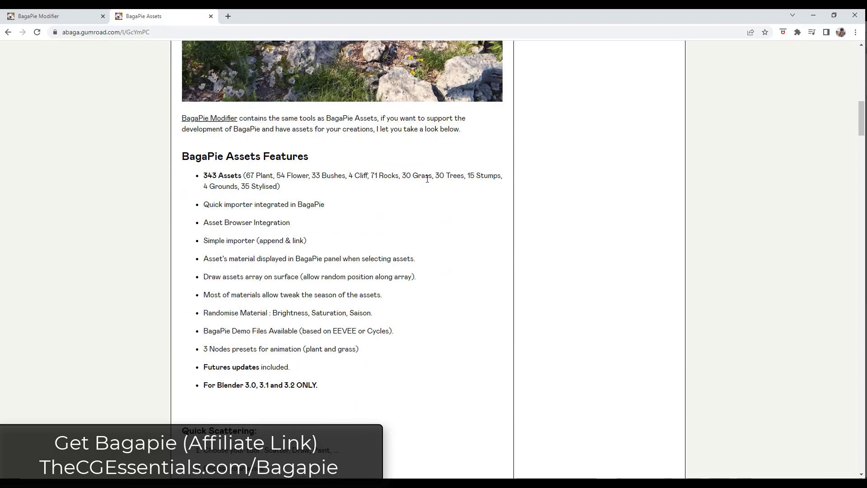
pyautogui.scroll(-8, 442, 249)
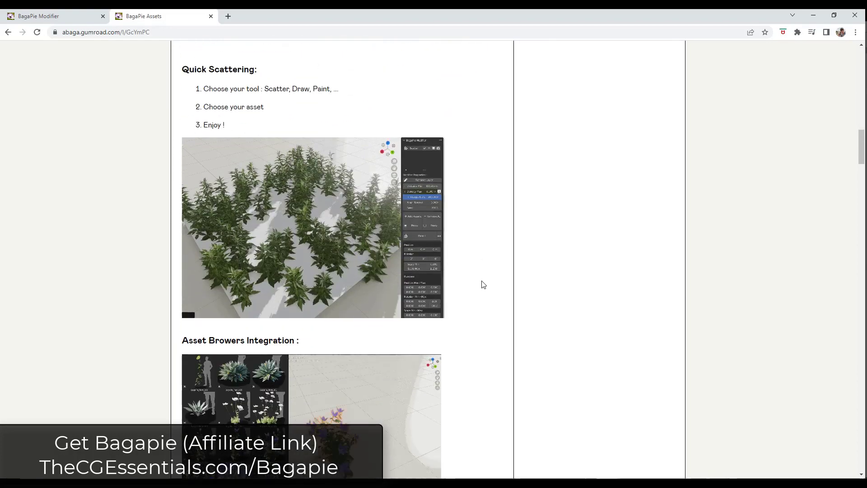
pyautogui.scroll(-4, 484, 281)
pyautogui.scroll(3, 484, 281)
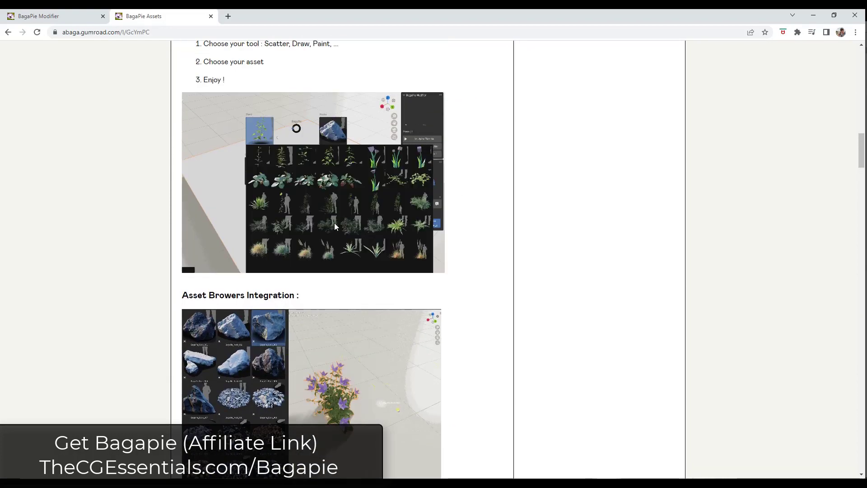
pyautogui.scroll(18, 362, 248)
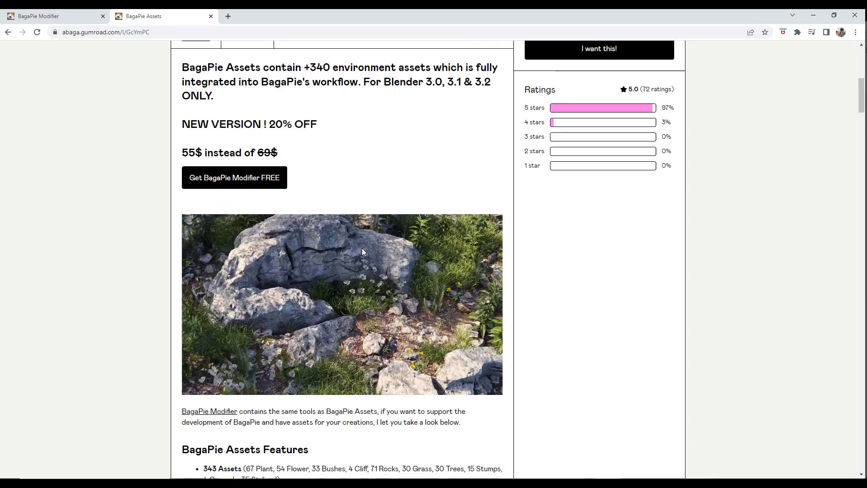
pyautogui.scroll(4, 363, 256)
pyautogui.scroll(-2, 409, 334)
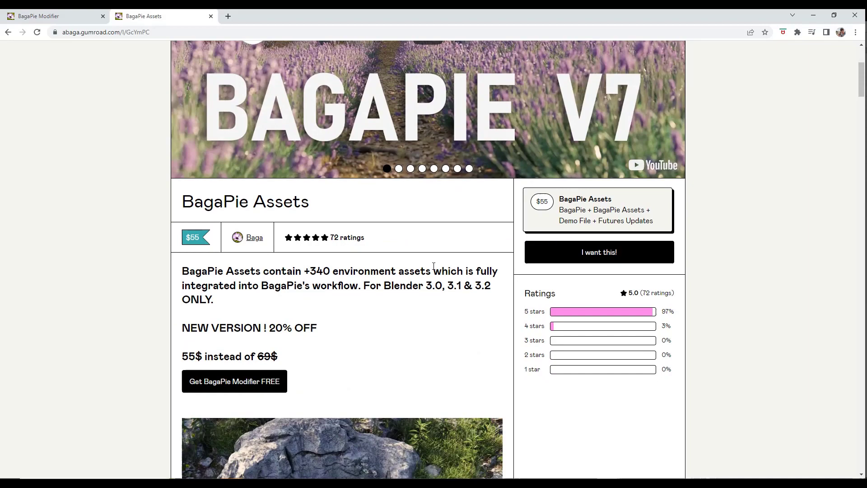
pyautogui.scroll(-3, 434, 267)
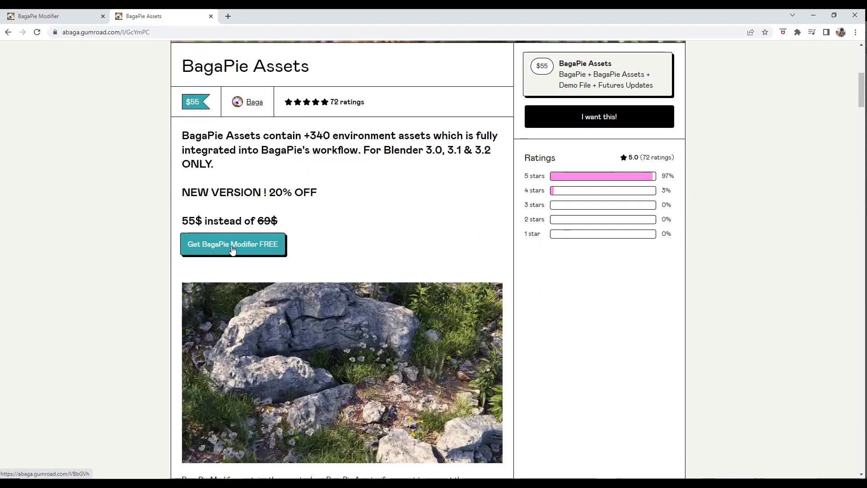
pyautogui.scroll(7, 248, 254)
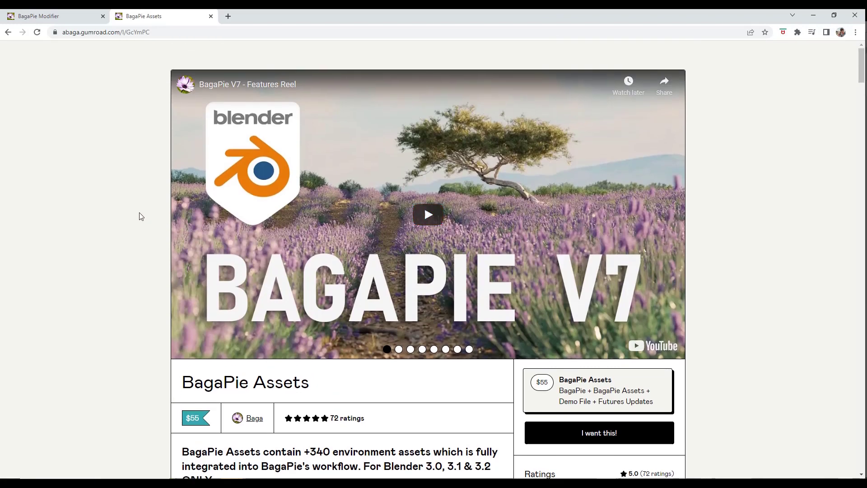
# Step: Switch to Blender and look over the BagaPie operations offered for the selected cube
pyautogui.click(231, 479)
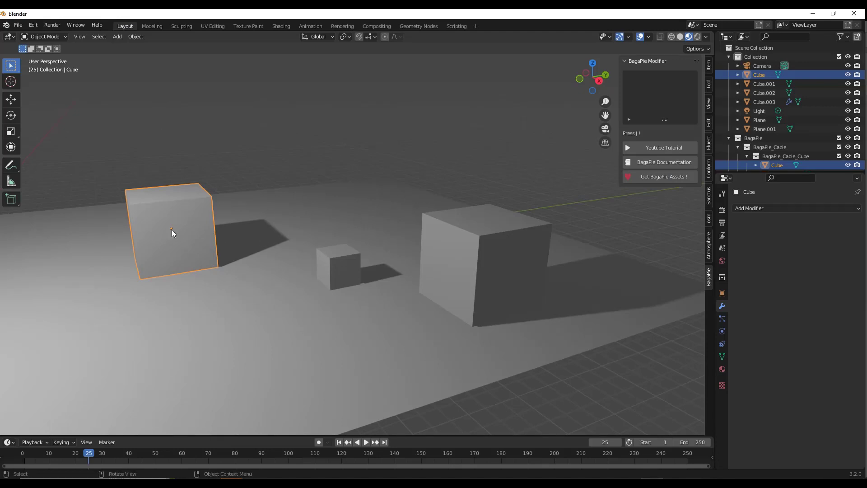
pyautogui.press('j')
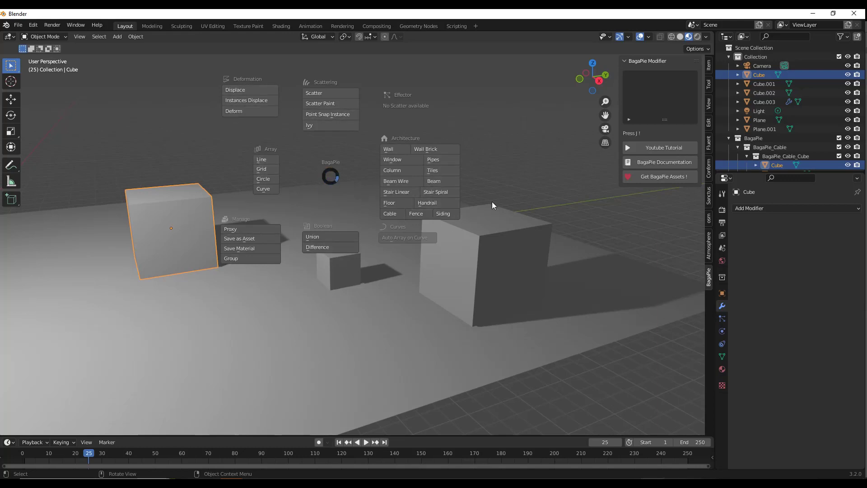
pyautogui.press('Escape')
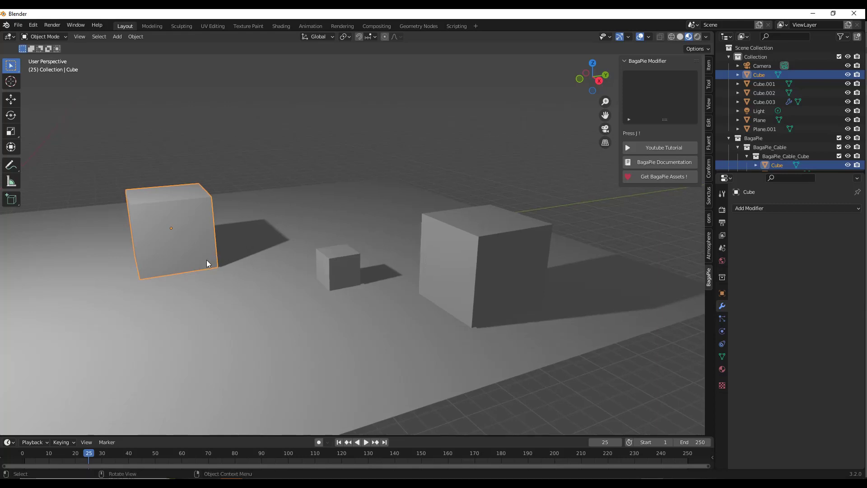
# Step: Select the two large cubes, add a BagaPie Cable and draw its curve from one cube to the other
pyautogui.click(233, 183)
pyautogui.click(195, 229)
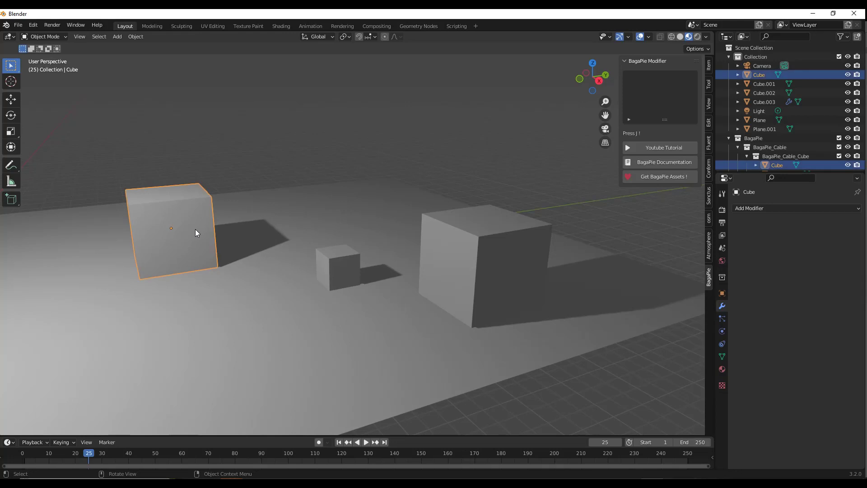
pyautogui.keyDown('shift'); pyautogui.click(430, 257); pyautogui.keyUp('shift')
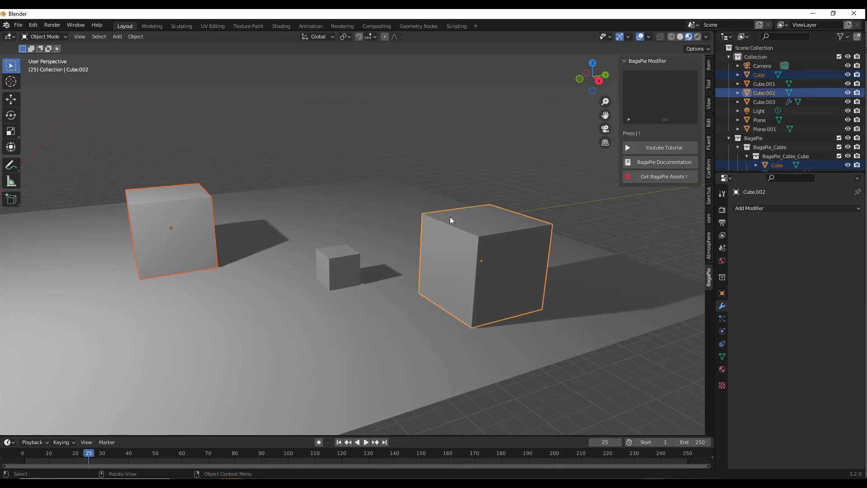
pyautogui.press('j')
pyautogui.click(507, 256)
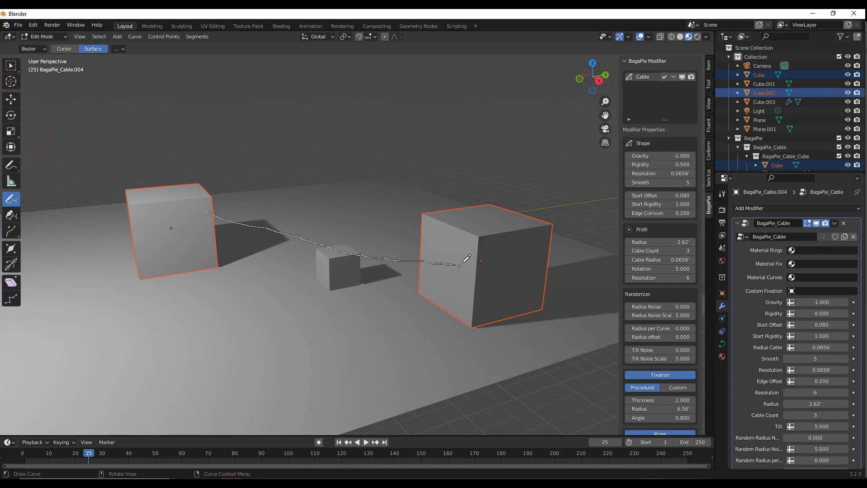
pyautogui.moveTo(463, 265); pyautogui.dragTo(461, 265)
pyautogui.moveTo(409, 287)
pyautogui.mouseDown(button='middle')
pyautogui.moveTo(356, 306)
pyautogui.moveTo(284, 309)
pyautogui.moveTo(410, 294)
pyautogui.moveTo(359, 299)
pyautogui.mouseUp(button='middle')
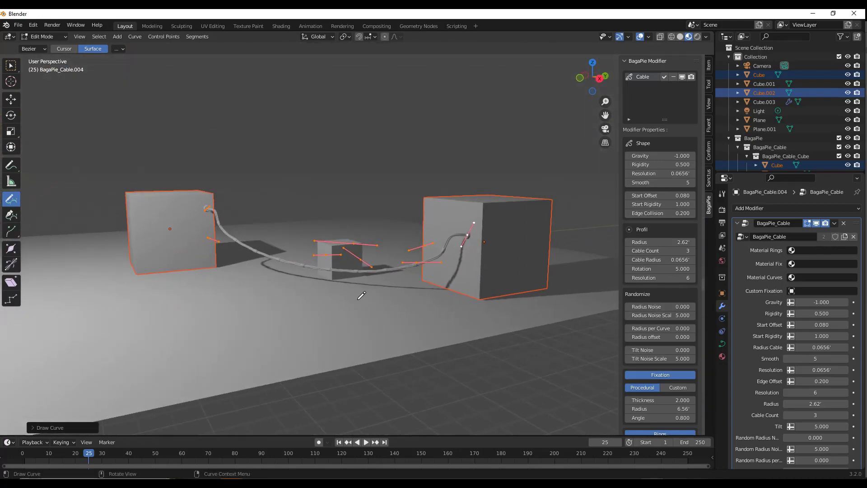
# Step: Set the cable's gravity to -0.900, its rigidity to 0.000 and its start offset to 0.000
pyautogui.scroll(2, 362, 295)
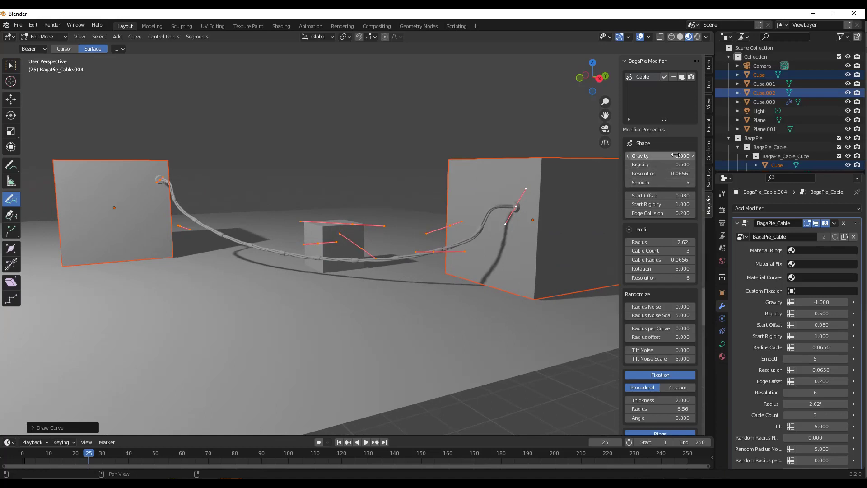
pyautogui.press('n')
pyautogui.press('n')
pyautogui.moveTo(653, 158); pyautogui.dragTo(629, 165)
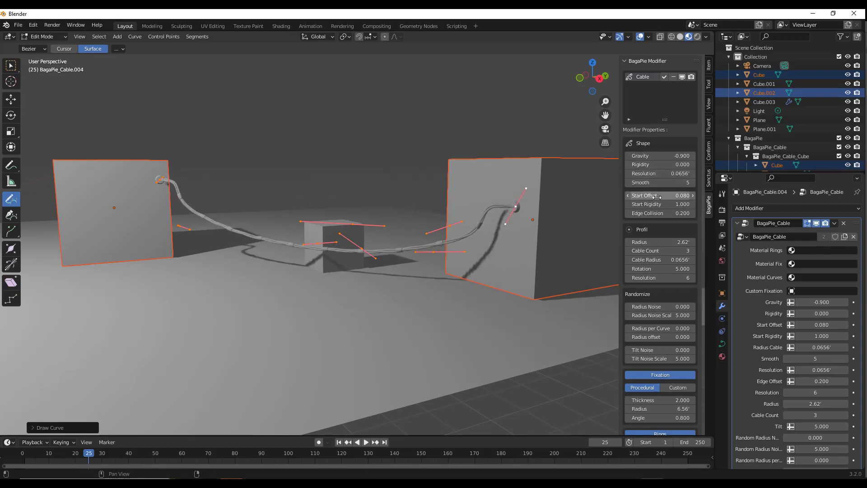
pyautogui.moveTo(657, 195); pyautogui.dragTo(651, 196)
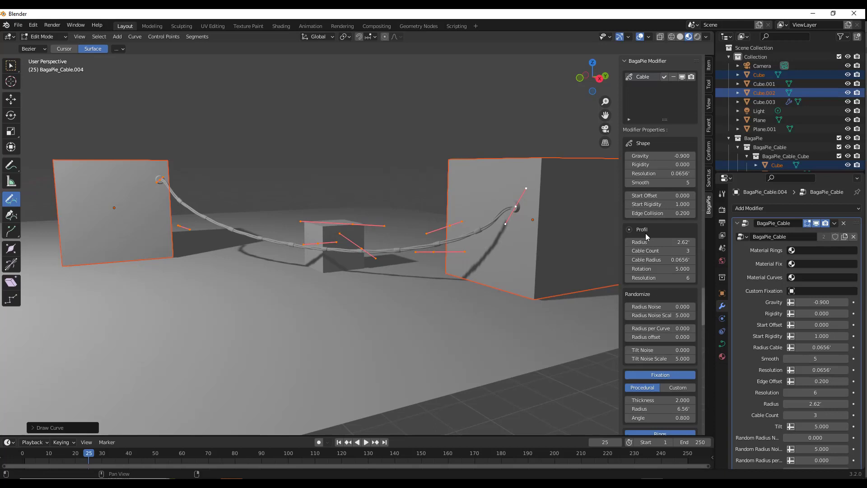
# Step: Assign Material.001 to the cable's rings and Material.003 to its curves in the BagaPie_Cable modifier
pyautogui.scroll(-4, 832, 315)
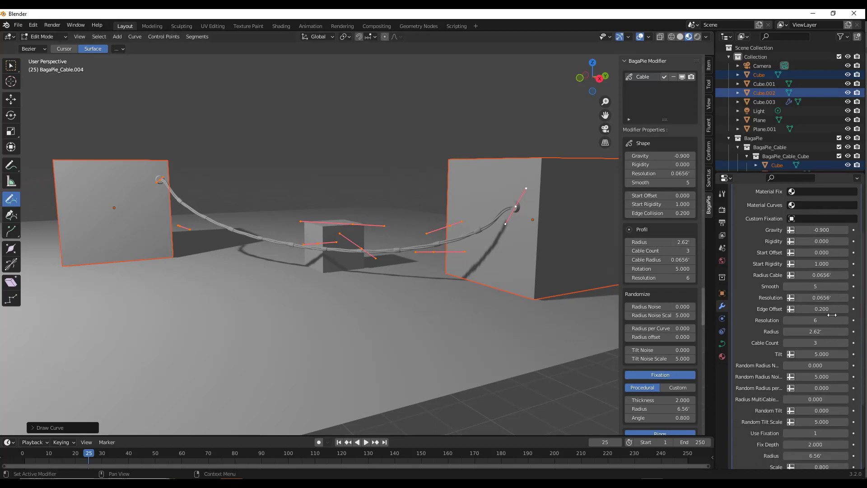
pyautogui.scroll(-4, 830, 337)
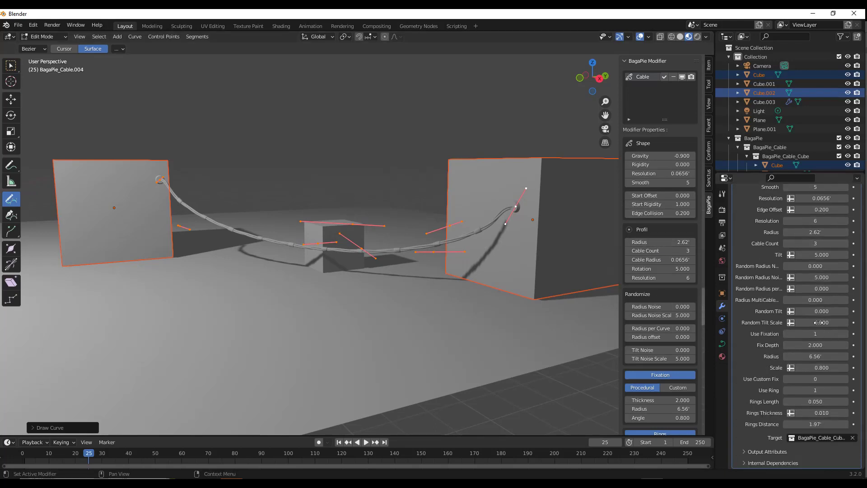
pyautogui.scroll(5, 813, 349)
pyautogui.scroll(3, 813, 349)
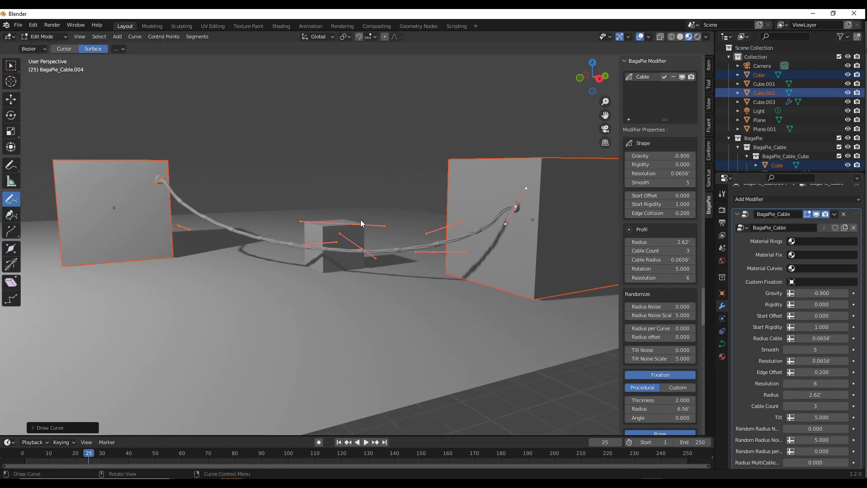
pyautogui.scroll(5, 343, 244)
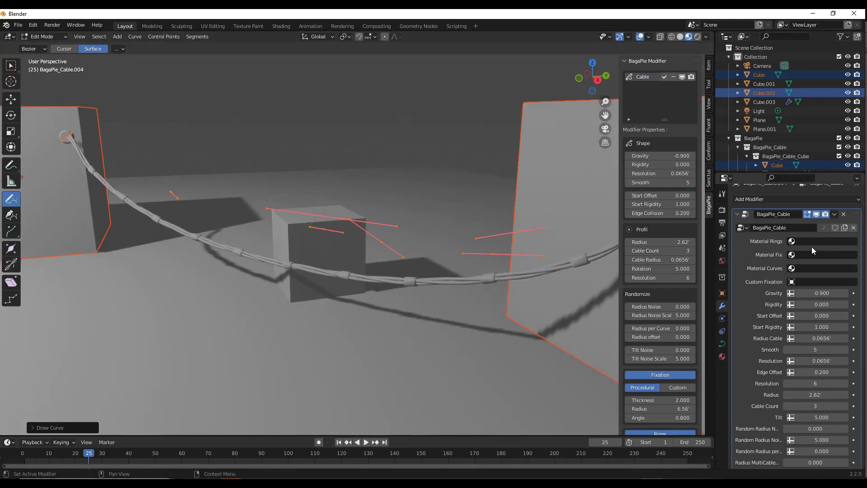
pyautogui.click(813, 241)
pyautogui.click(790, 264)
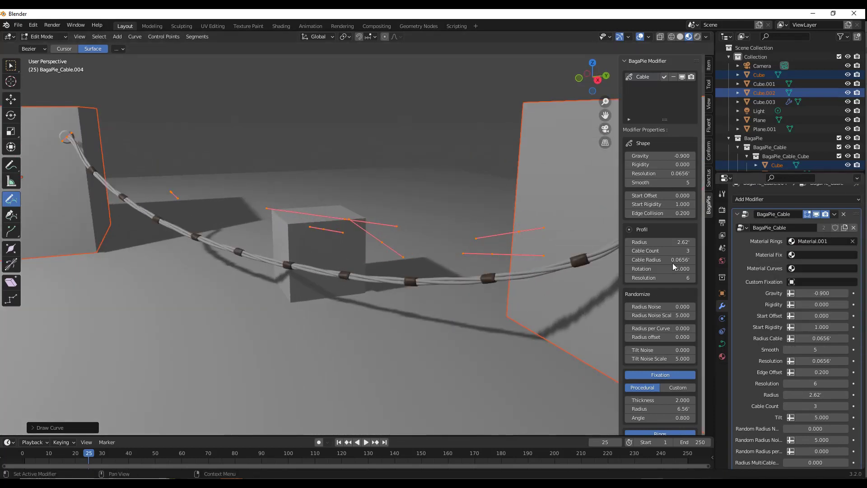
pyautogui.click(803, 269)
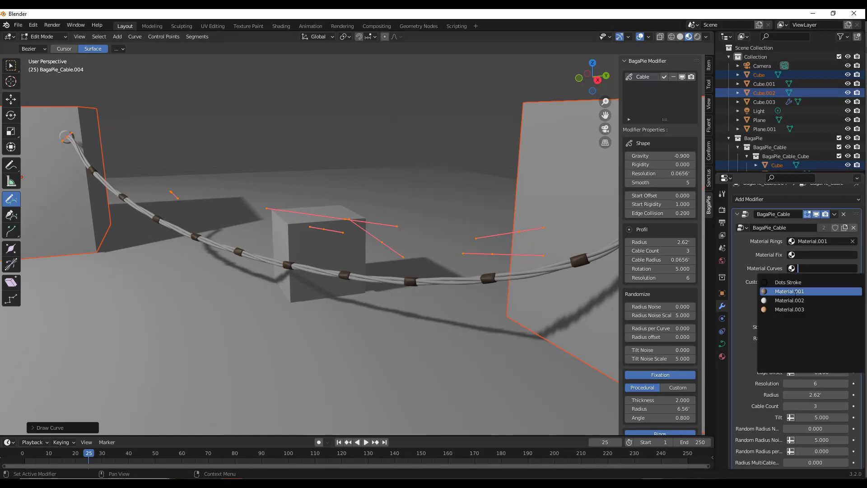
pyautogui.click(791, 309)
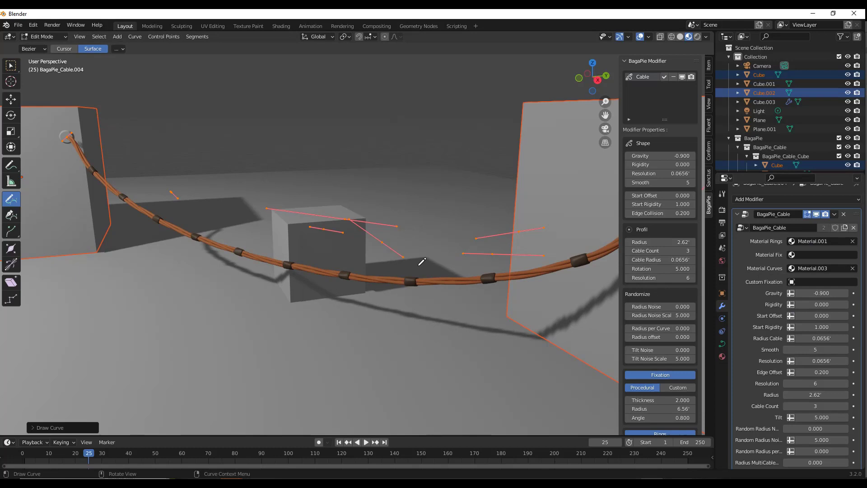
# Step: Set the spacing of the cable's rings to 1.47 ft
pyautogui.scroll(-6, 416, 256)
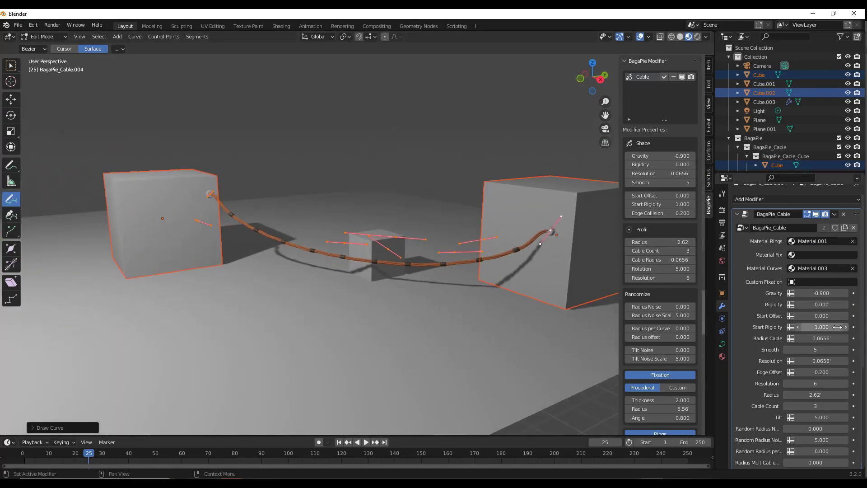
pyautogui.scroll(-3, 813, 339)
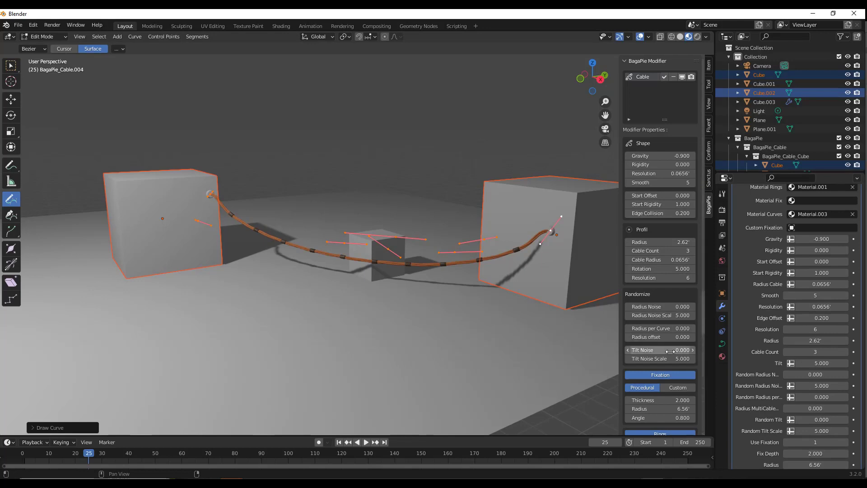
pyautogui.scroll(-4, 673, 350)
pyautogui.moveTo(674, 381); pyautogui.dragTo(658, 381)
pyautogui.scroll(2, 669, 207)
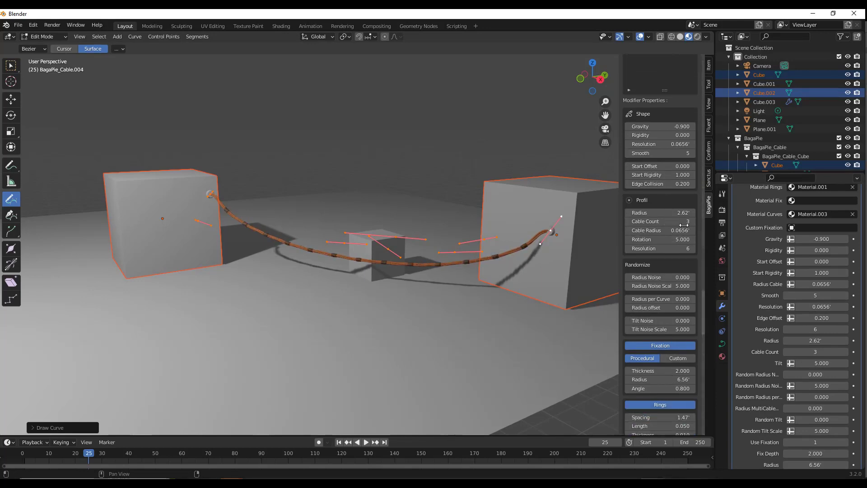
# Step: Set the cable profile's radius to 5.79 ft and its cable count to 19
pyautogui.moveTo(669, 213); pyautogui.dragTo(680, 213)
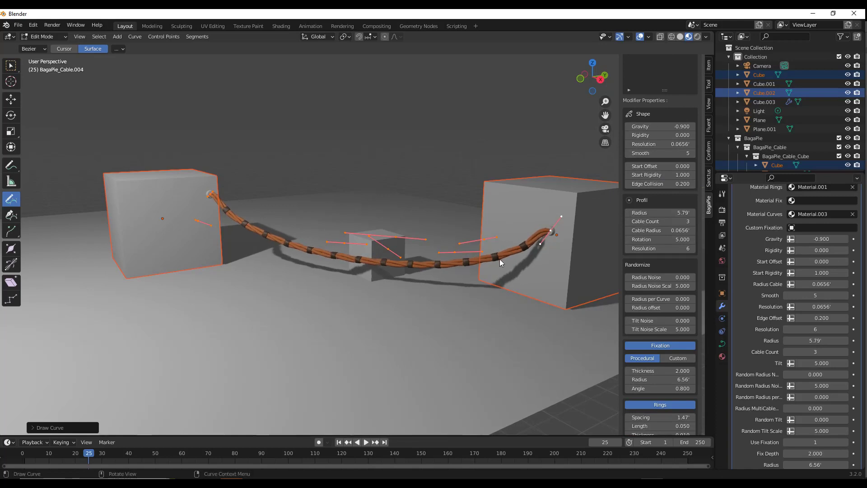
pyautogui.scroll(4, 494, 264)
pyautogui.scroll(-3, 494, 264)
pyautogui.moveTo(494, 264); pyautogui.dragTo(476, 261, button='middle')
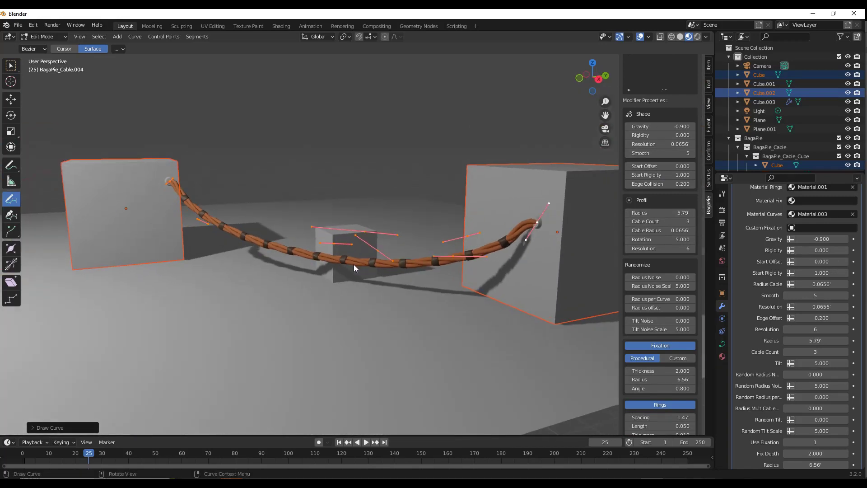
pyautogui.moveTo(659, 221); pyautogui.dragTo(682, 221)
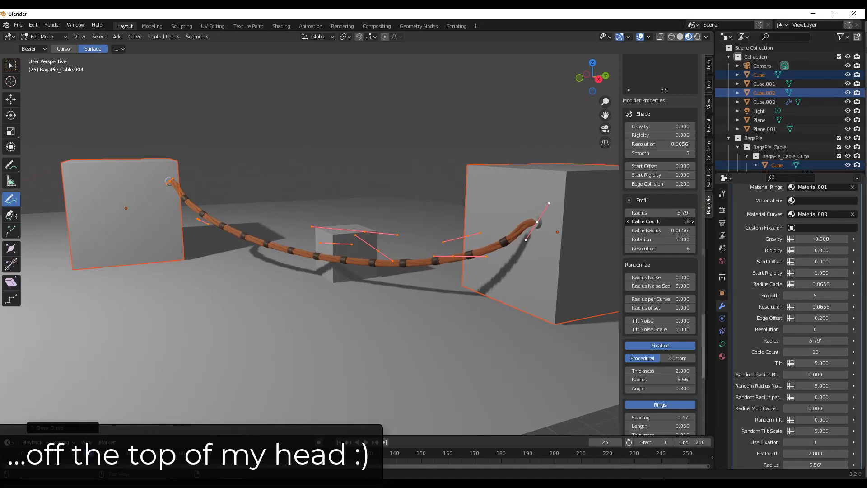
pyautogui.scroll(3, 403, 247)
pyautogui.scroll(2, 403, 248)
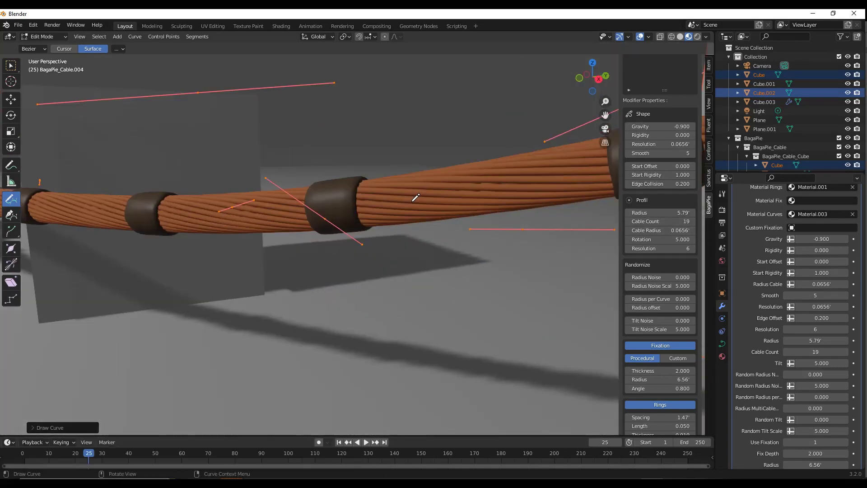
pyautogui.scroll(-5, 416, 198)
pyautogui.scroll(2, 382, 200)
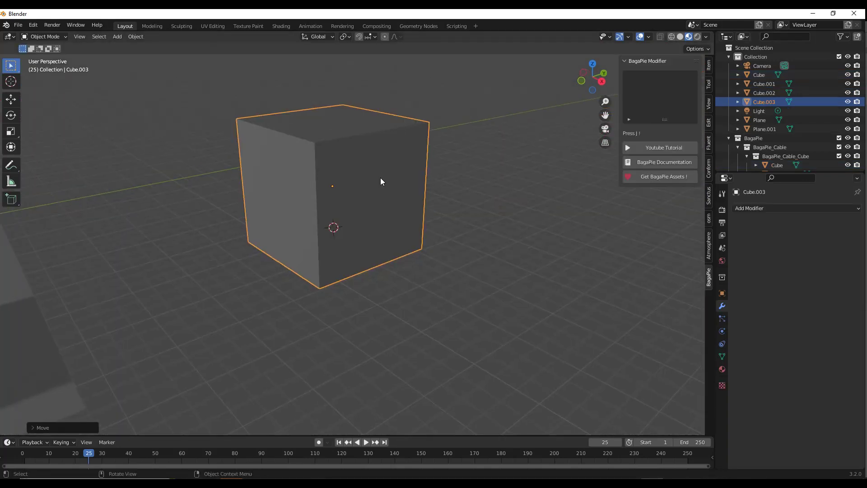
# Step: Add a BagaPie Siding to the standalone cube Cube.003
pyautogui.press('j')
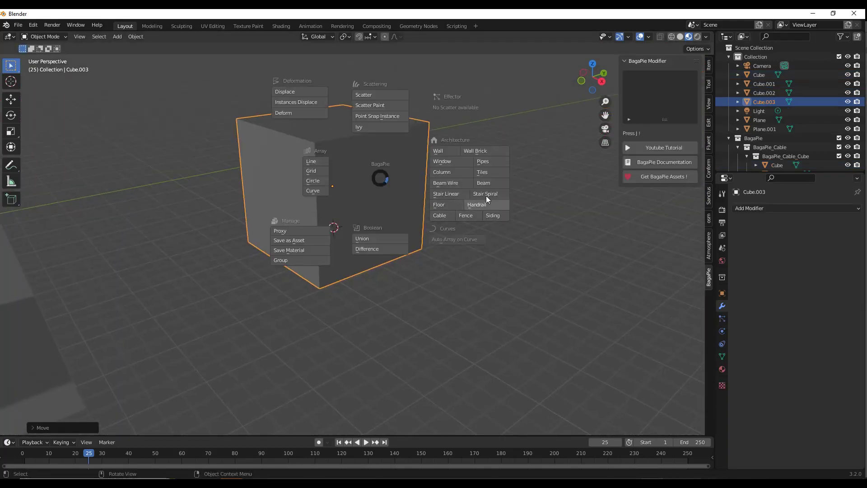
pyautogui.click(494, 216)
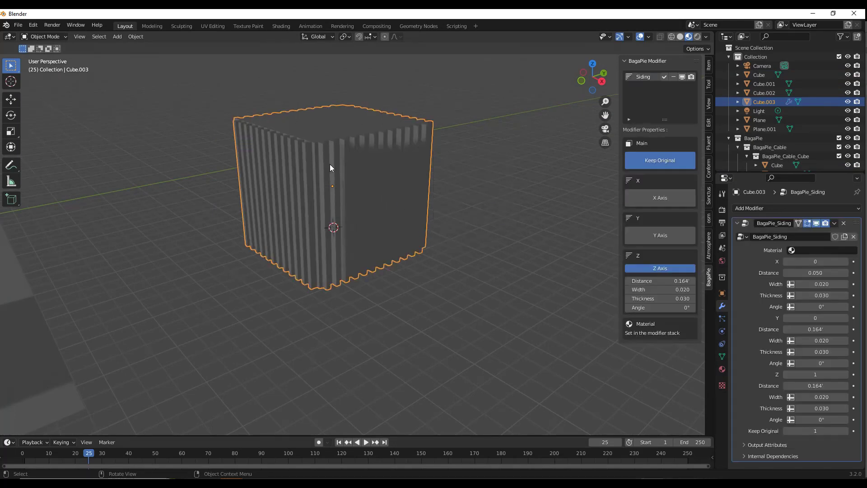
pyautogui.scroll(2, 329, 164)
pyautogui.moveTo(343, 163)
pyautogui.mouseDown(button='middle')
pyautogui.moveTo(367, 161)
pyautogui.moveTo(349, 163)
pyautogui.mouseUp(button='middle')
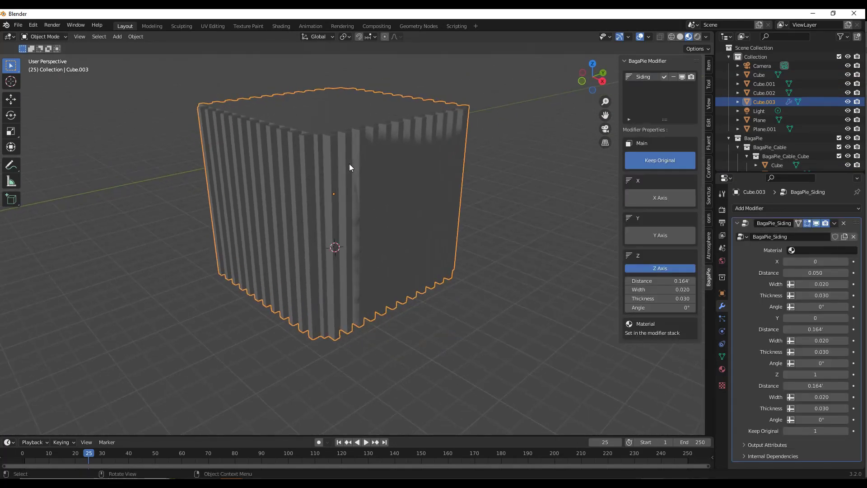
pyautogui.scroll(2, 350, 167)
# Step: Try Material.001 as the siding's material in the BagaPie_Siding modifier and remove it again
pyautogui.click(810, 249)
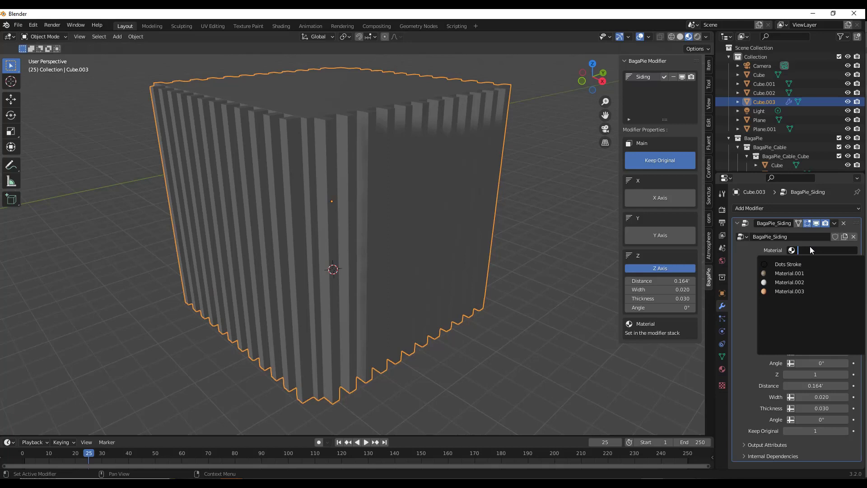
pyautogui.click(813, 273)
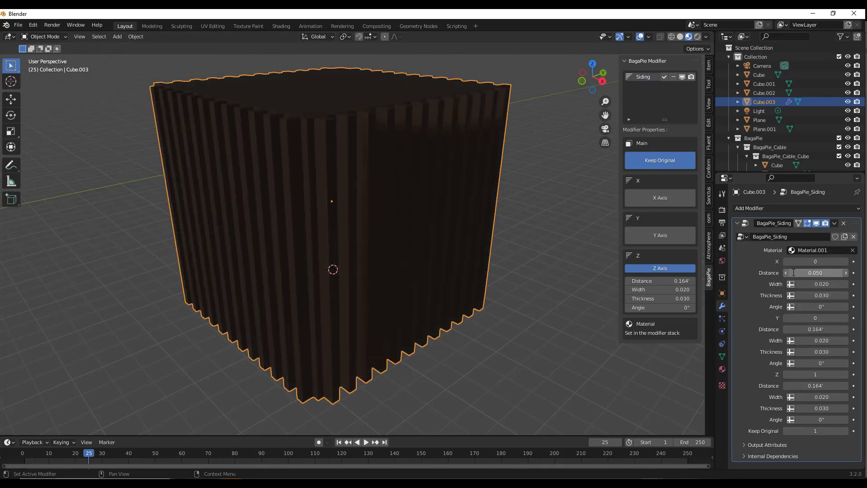
pyautogui.click(823, 252)
pyautogui.click(804, 282)
# Step: Switch the viewport to solid shading to show the siding on the cube clearly
pyautogui.press('z')
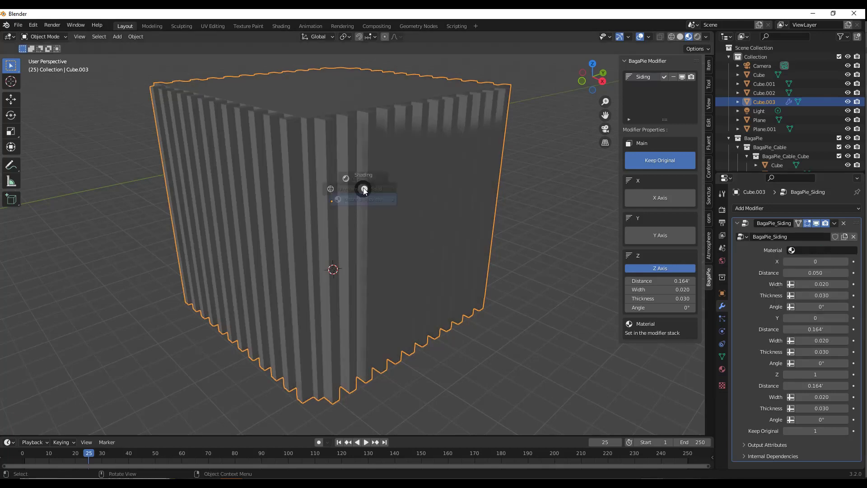
pyautogui.click(423, 188)
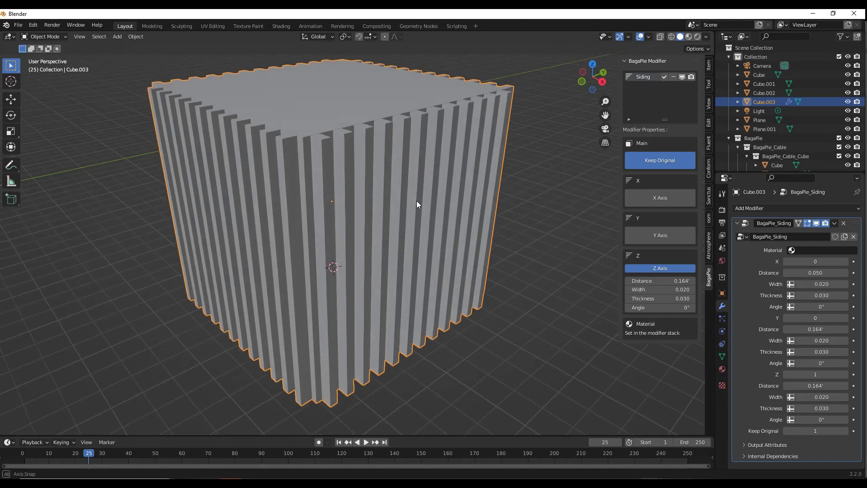
pyautogui.moveTo(417, 201); pyautogui.dragTo(431, 223, button='middle')
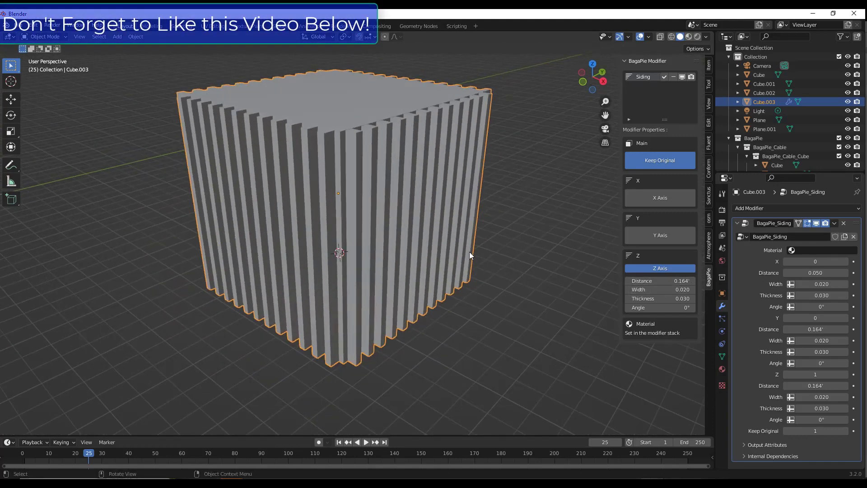
pyautogui.scroll(2, 469, 251)
pyautogui.moveTo(365, 242); pyautogui.dragTo(361, 240, button='middle')
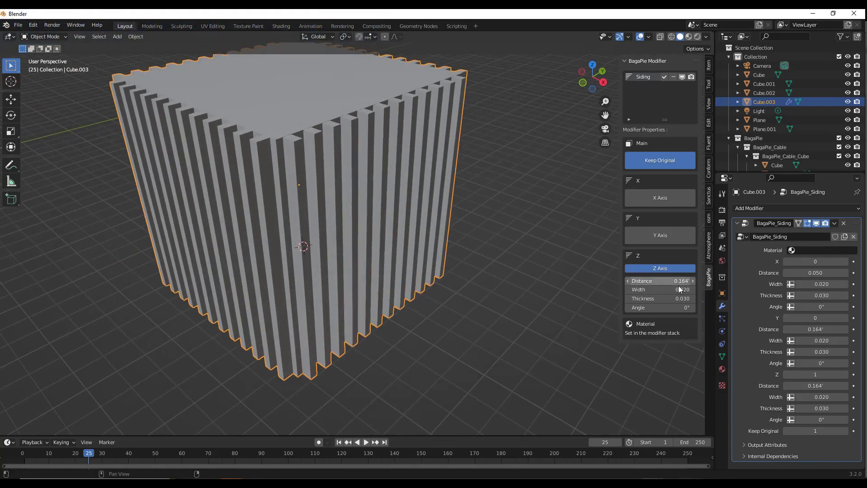
# Step: Set the Z-axis siding's distance to 0.239 ft, its width to 0.012 and its thickness to 0.016
pyautogui.moveTo(678, 281); pyautogui.dragTo(655, 299)
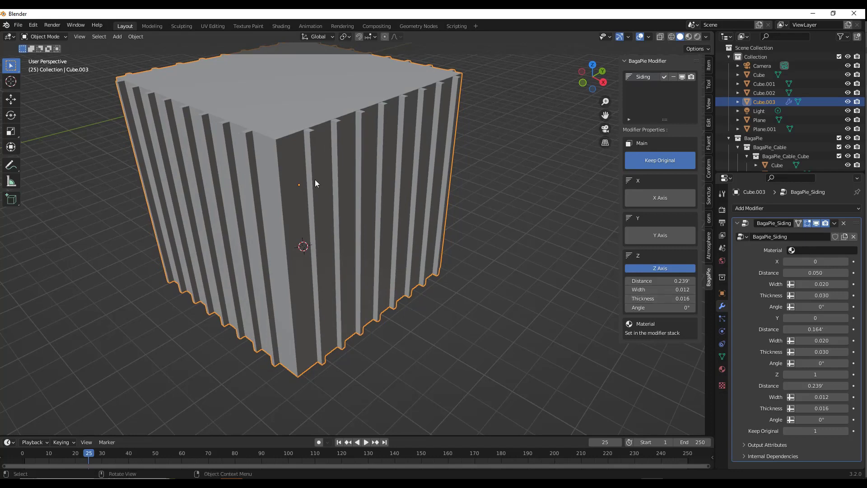
pyautogui.scroll(-2, 362, 189)
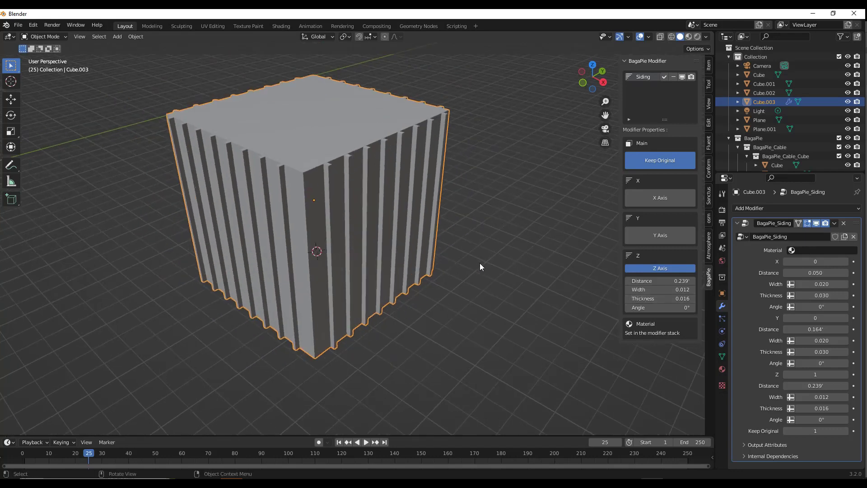
pyautogui.moveTo(328, 243); pyautogui.dragTo(527, 240, button='middle')
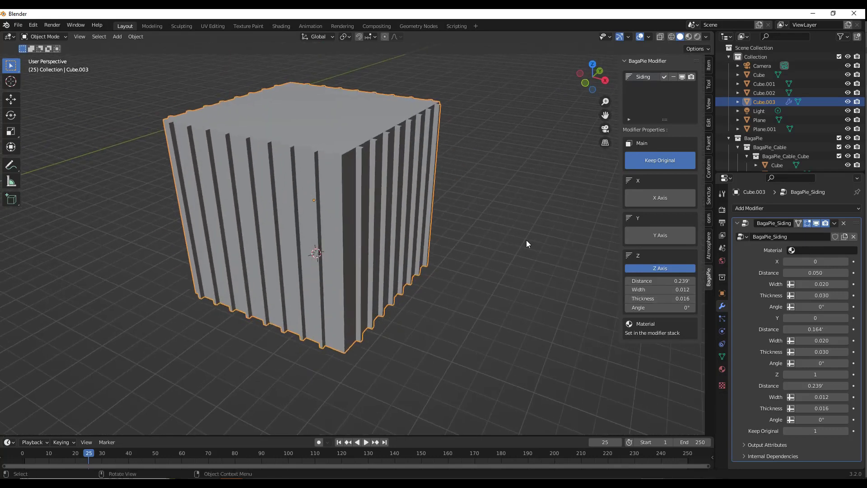
# Step: Enable siding along the X and Y axes, with the X-axis distance at 0.203 and width at 0.018
pyautogui.click(656, 198)
pyautogui.click(661, 267)
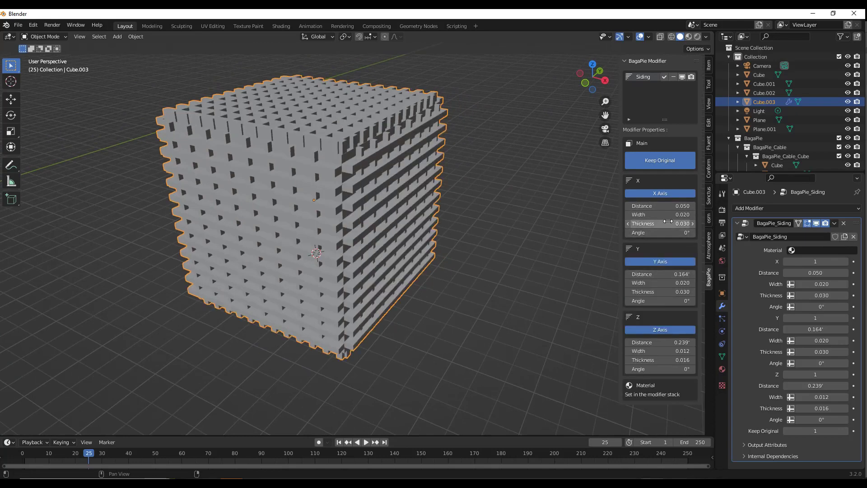
pyautogui.moveTo(674, 207); pyautogui.dragTo(672, 223)
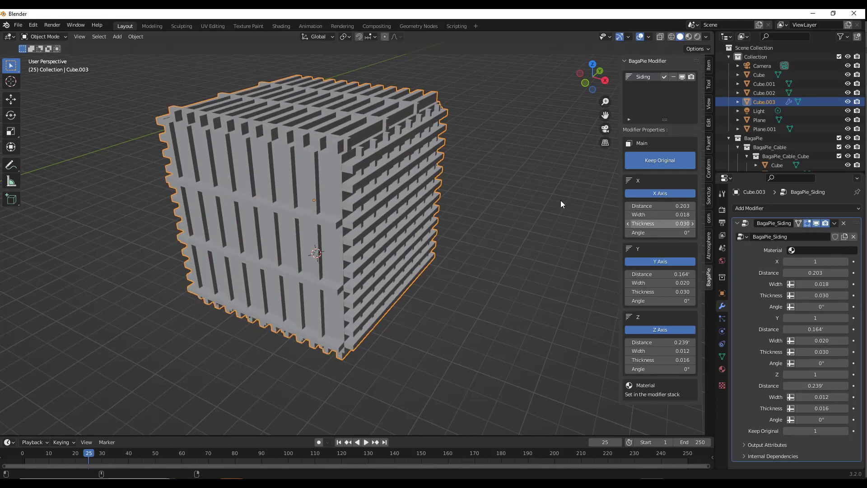
# Step: Apply the rotation and scale of the cube with the siding
pyautogui.click(138, 37)
pyautogui.moveTo(194, 83)
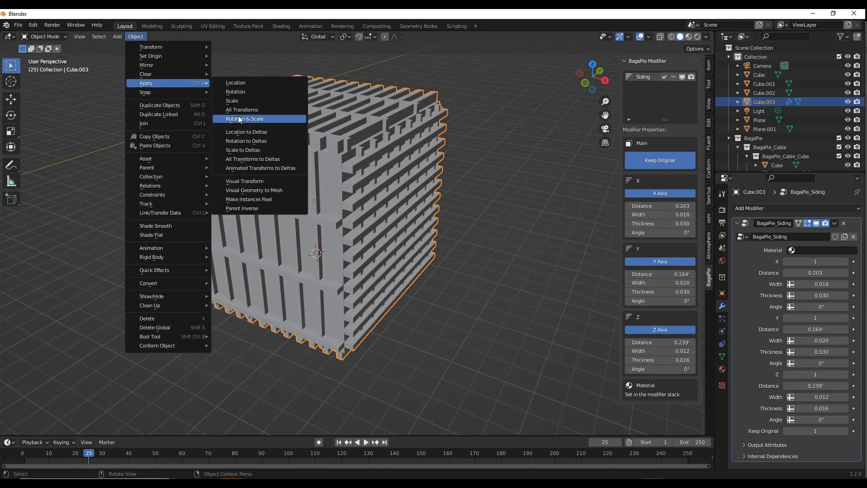
pyautogui.click(239, 119)
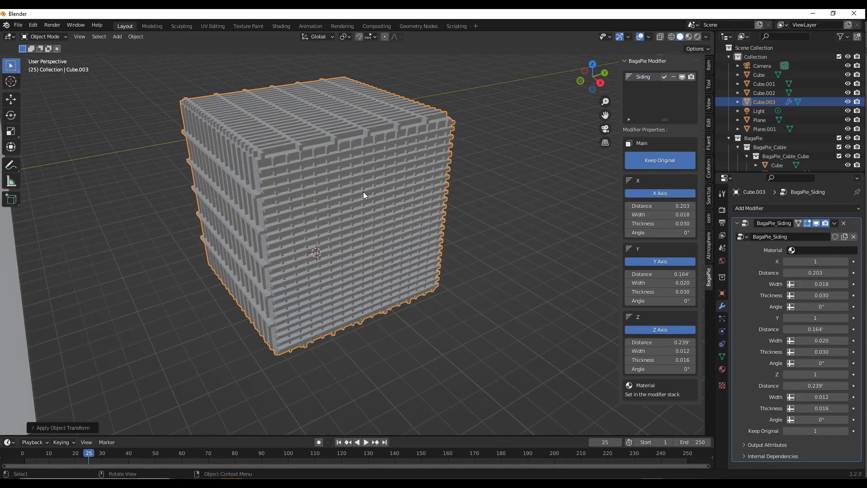
pyautogui.scroll(5, 363, 196)
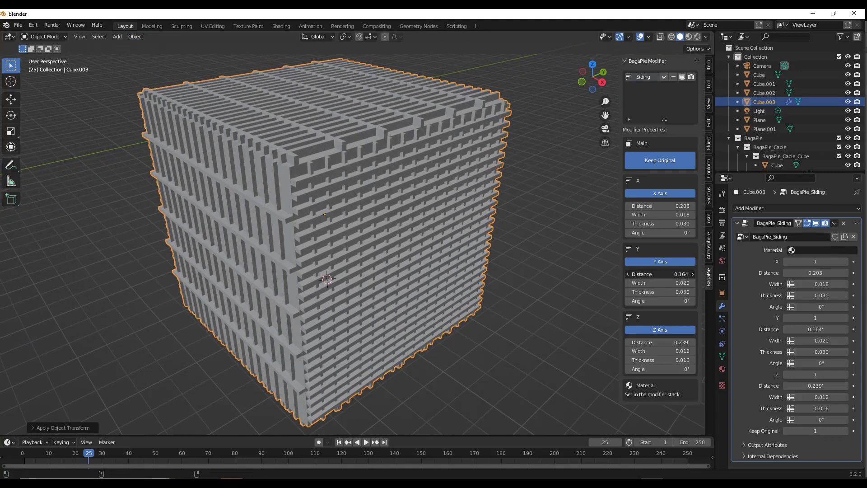
# Step: Set the Y-axis siding's distance to 0.156 ft, its width to 0.019 and its thickness to 0.020
pyautogui.moveTo(660, 274); pyautogui.dragTo(655, 292)
pyautogui.scroll(2, 296, 160)
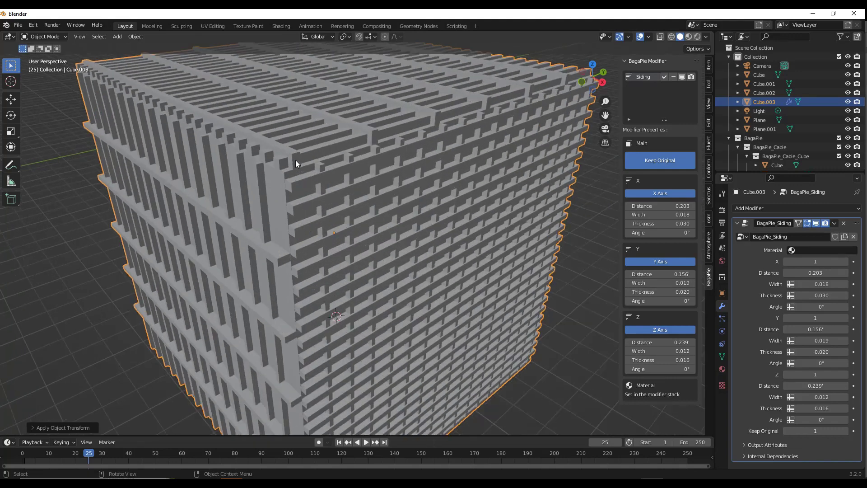
pyautogui.moveTo(295, 159); pyautogui.dragTo(325, 176, button='middle')
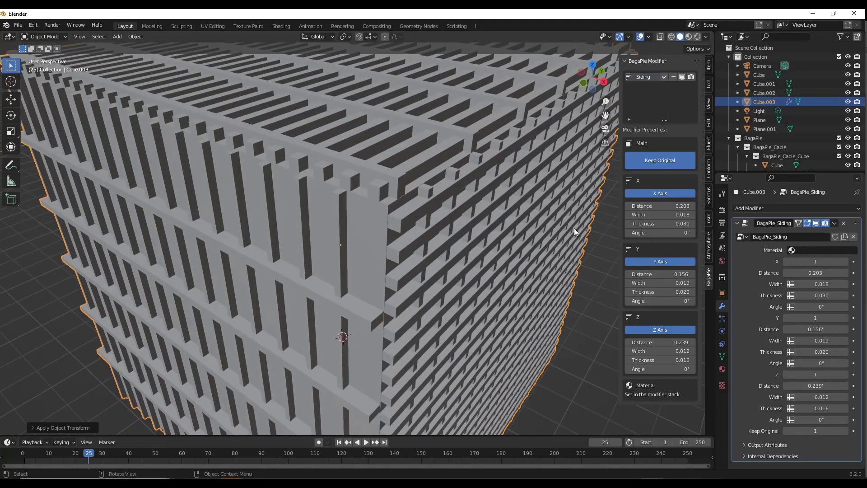
# Step: Set the Y-axis siding's angle to -0.55°, turn off Keep Original for the siding and deselect the cube
pyautogui.moveTo(659, 301)
pyautogui.mouseDown()
pyautogui.moveTo(686, 301)
pyautogui.moveTo(664, 301)
pyautogui.mouseUp()
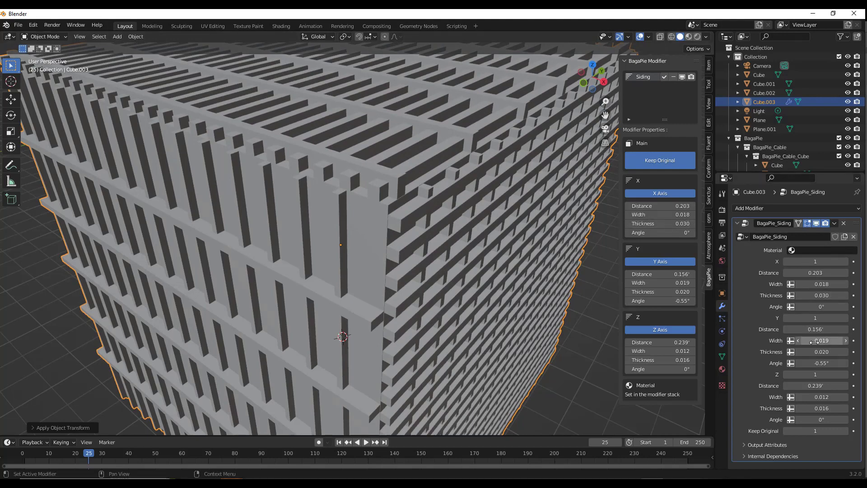
pyautogui.scroll(-2, 372, 235)
pyautogui.moveTo(444, 209); pyautogui.dragTo(430, 232, button='middle')
pyautogui.click(647, 161)
pyautogui.click(463, 86)
# Step: Select the large plane, add a BagaPie Fence and draw an S-shaped poly curve across the plane
pyautogui.scroll(-4, 419, 224)
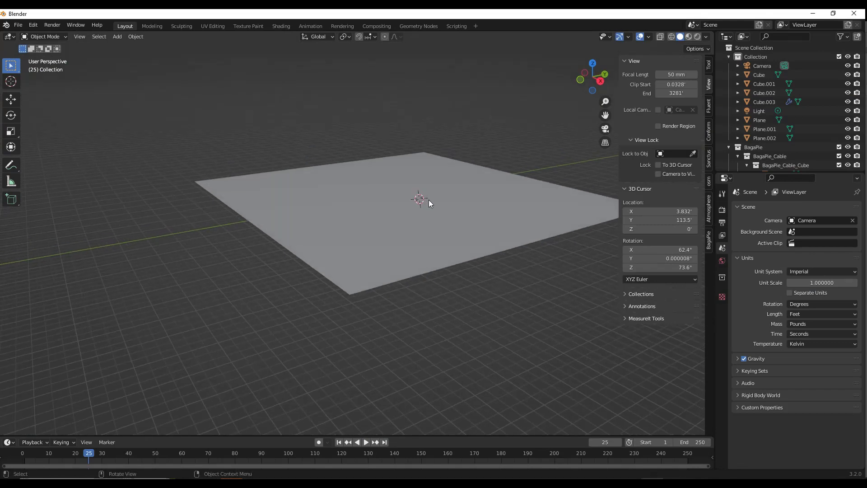
pyautogui.click(429, 199)
pyautogui.press('j')
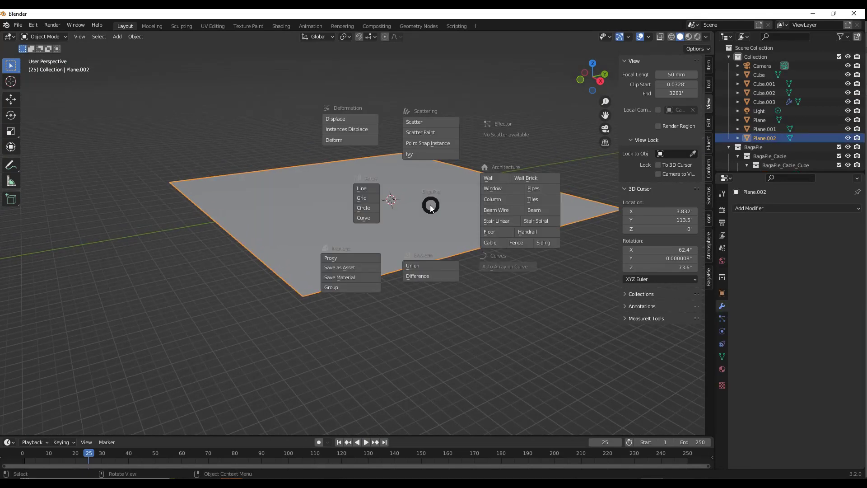
pyautogui.click(516, 243)
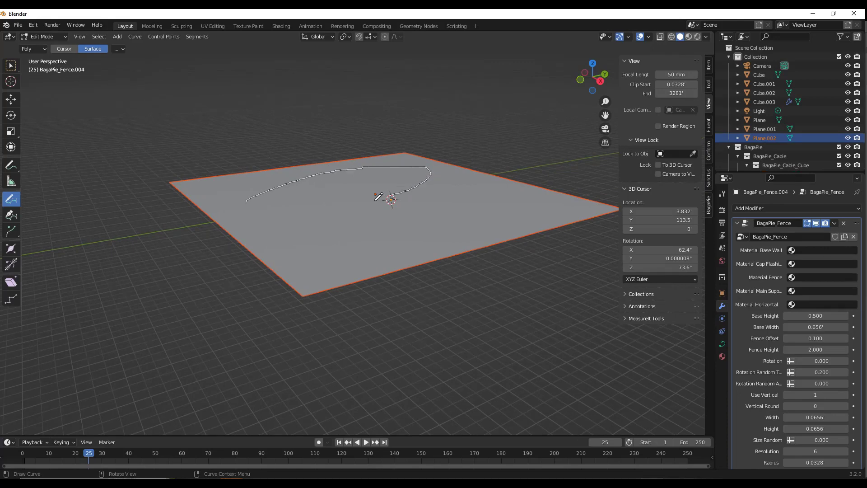
pyautogui.moveTo(480, 223); pyautogui.dragTo(480, 221)
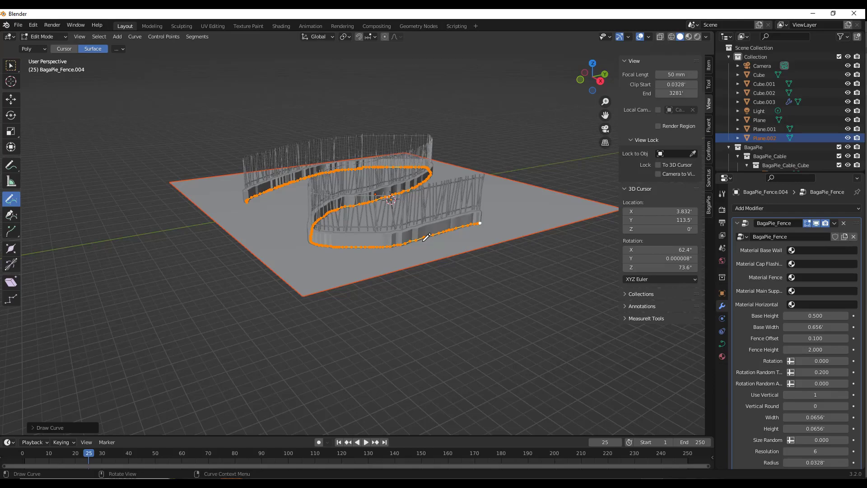
pyautogui.moveTo(408, 232)
pyautogui.mouseDown(button='middle')
pyautogui.moveTo(380, 226)
pyautogui.moveTo(421, 224)
pyautogui.moveTo(414, 219)
pyautogui.mouseUp(button='middle')
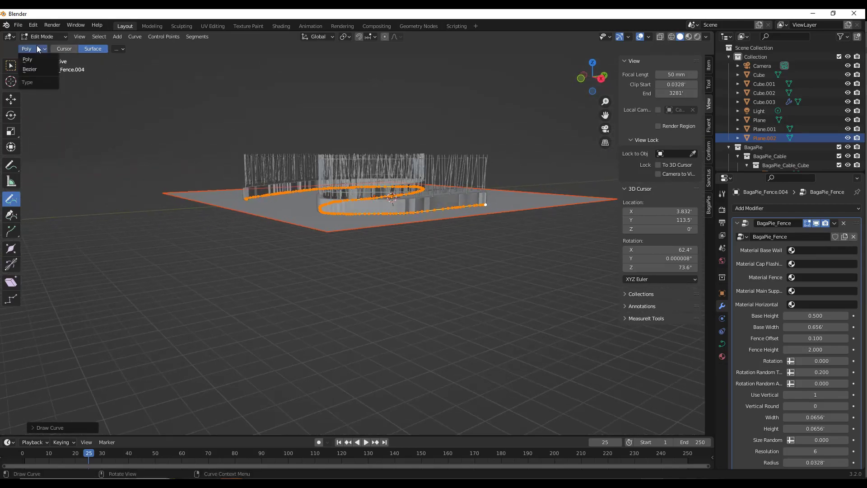
# Step: Leave curve editing and delete the fence drawn on the plane
pyautogui.click(28, 68)
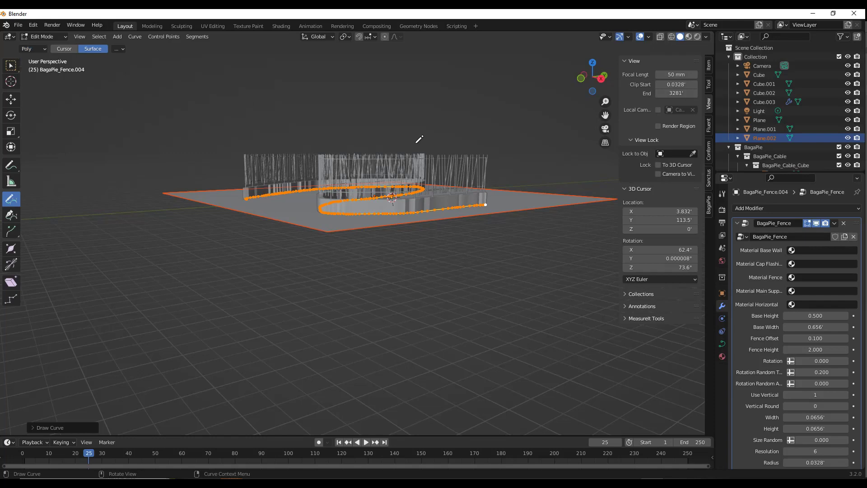
pyautogui.press('Tab')
pyautogui.click(397, 174)
pyautogui.press('Delete')
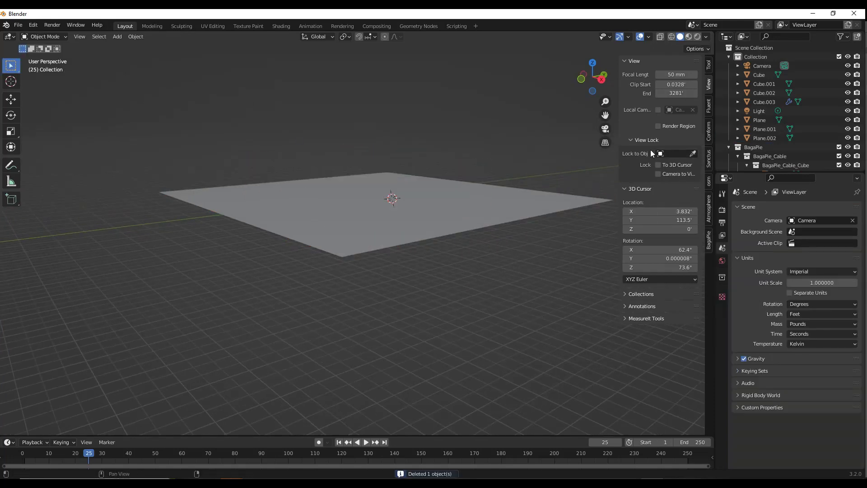
# Step: Add a new BagaPie Fence, set its curve type to Bezier and draw an S-shaped curve across the plane
pyautogui.press('j')
pyautogui.click(393, 206)
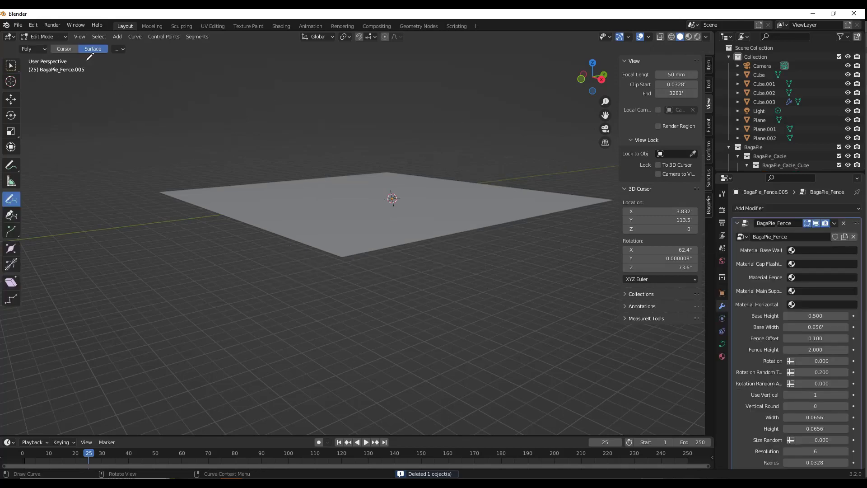
pyautogui.click(41, 49)
pyautogui.click(30, 69)
pyautogui.moveTo(341, 130); pyautogui.dragTo(292, 170, button='middle')
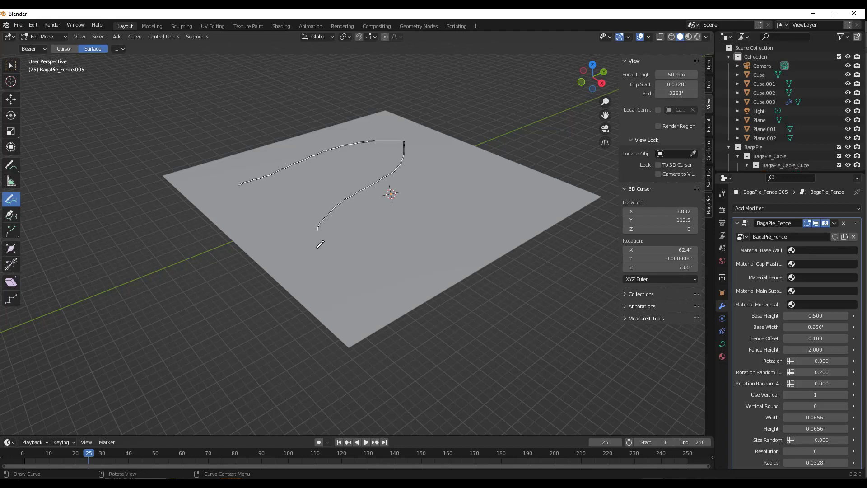
pyautogui.moveTo(499, 212); pyautogui.dragTo(499, 211)
pyautogui.moveTo(364, 253); pyautogui.dragTo(356, 234, button='middle')
pyautogui.press('space')
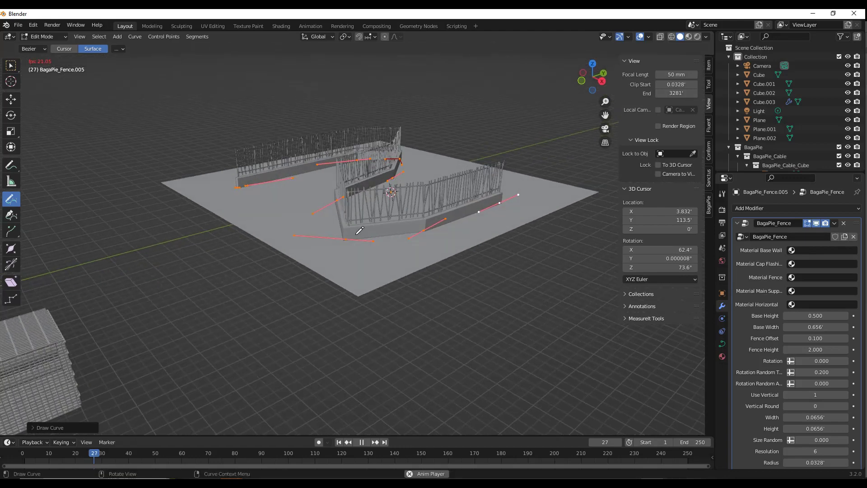
# Step: Stop the playback and move the fence curve's front corner control point outward across the plane
pyautogui.press('space')
pyautogui.scroll(1, 357, 237)
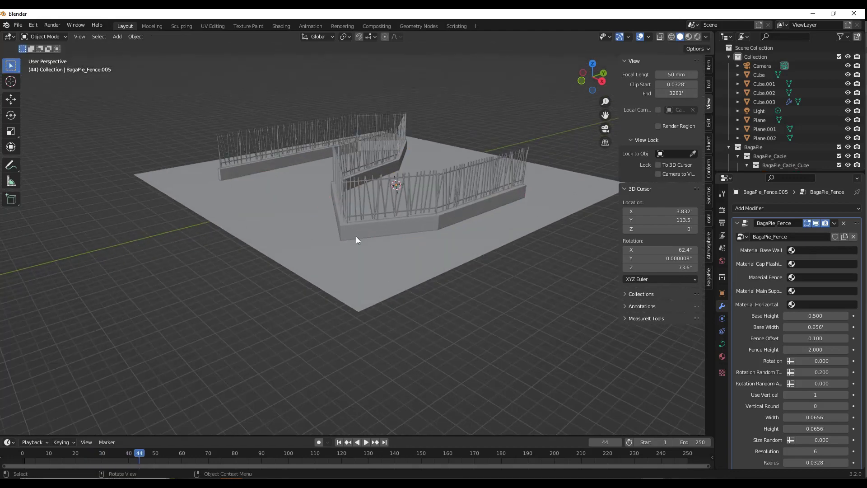
pyautogui.moveTo(363, 232); pyautogui.dragTo(354, 237, button='middle')
pyautogui.press('w')
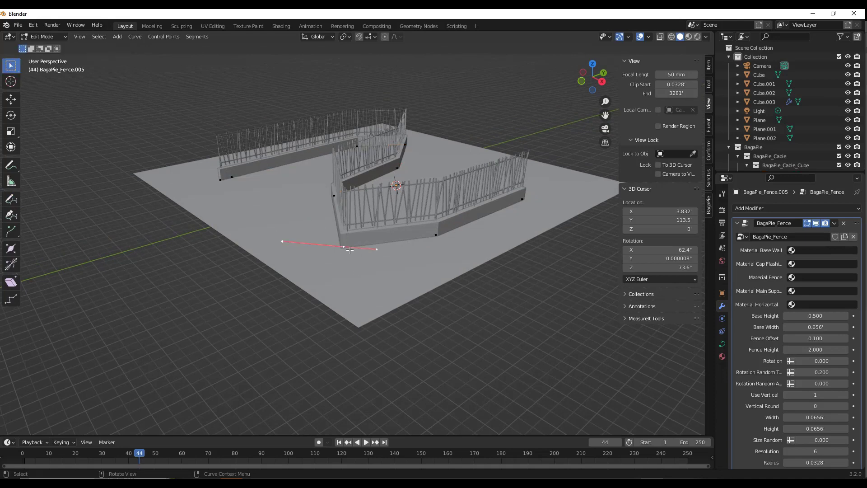
pyautogui.press('g')
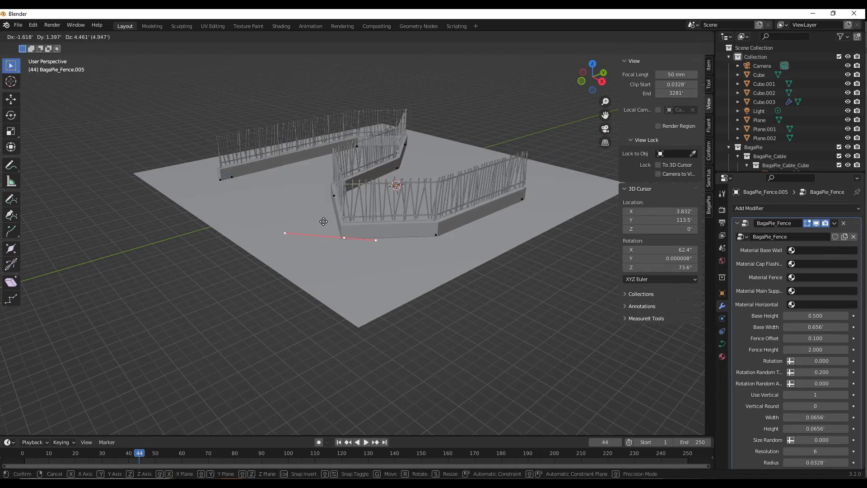
pyautogui.click(299, 225)
# Step: Rotate the fence's front corner control point about the Z axis and leave curve editing
pyautogui.press('r')
pyautogui.press('z')
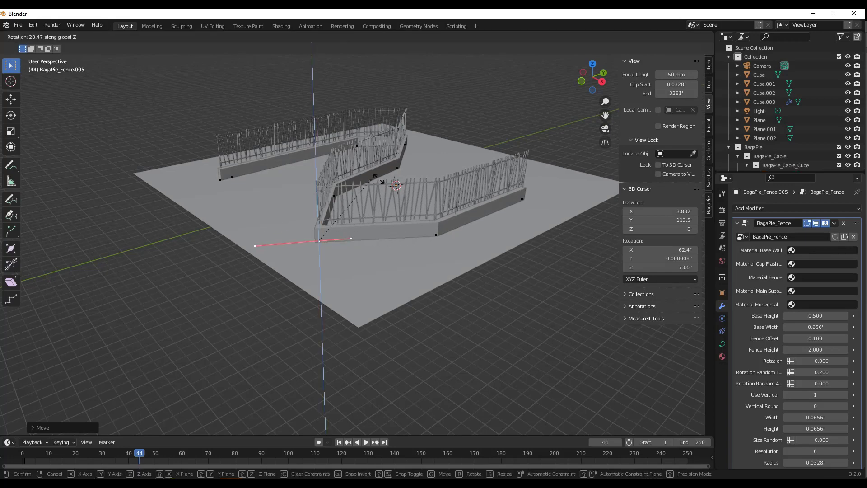
pyautogui.click(467, 248)
pyautogui.moveTo(454, 216); pyautogui.dragTo(538, 200, button='middle')
pyautogui.press('Tab')
pyautogui.scroll(2, 442, 207)
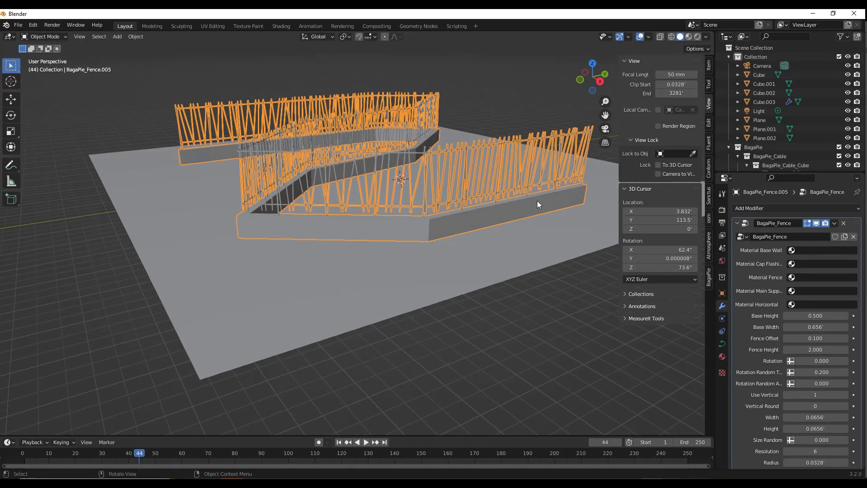
# Step: Open the fence's BagaPie settings, set Random Tangent to 0 and widen the vertical profile to 0.149'
pyautogui.click(710, 283)
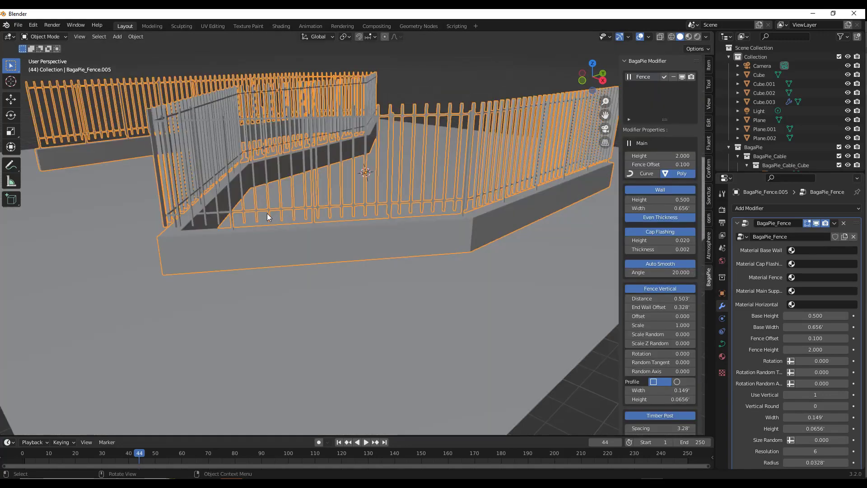
pyautogui.moveTo(267, 213); pyautogui.dragTo(285, 209, button='middle')
pyautogui.moveTo(392, 216); pyautogui.dragTo(362, 211, button='middle')
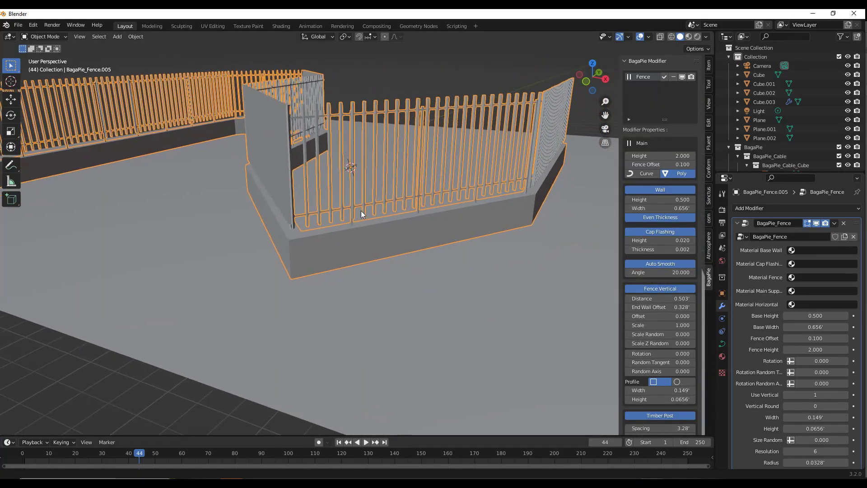
# Step: Set the fence wall's height to 0.300 and width to 0.906', and turn off Even Thickness
pyautogui.scroll(-1, 361, 214)
pyautogui.moveTo(660, 199); pyautogui.dragTo(611, 199)
pyautogui.click(664, 216)
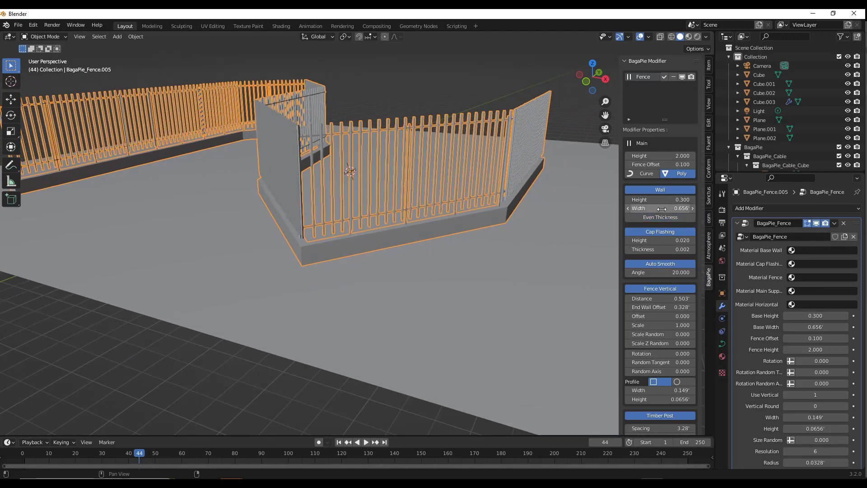
pyautogui.moveTo(662, 208)
pyautogui.mouseDown()
pyautogui.moveTo(691, 208)
pyautogui.moveTo(674, 208)
pyautogui.mouseUp()
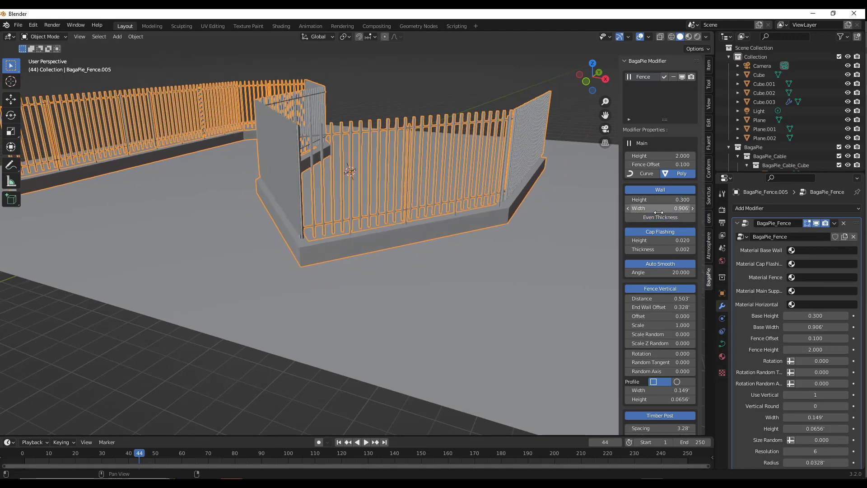
pyautogui.scroll(-4, 661, 235)
pyautogui.scroll(3, 434, 180)
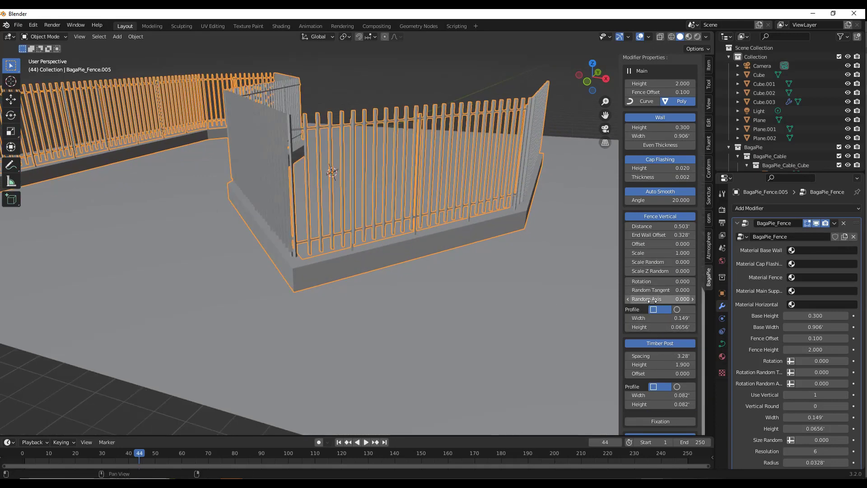
# Step: Try a Random Tangent of 0.200 and a Random Axis of 0.100 on the fence verticals, and reset both to 0
pyautogui.moveTo(658, 290)
pyautogui.mouseDown()
pyautogui.moveTo(675, 290)
pyautogui.moveTo(633, 291)
pyautogui.moveTo(673, 290)
pyautogui.moveTo(637, 299)
pyautogui.moveTo(659, 299)
pyautogui.mouseUp()
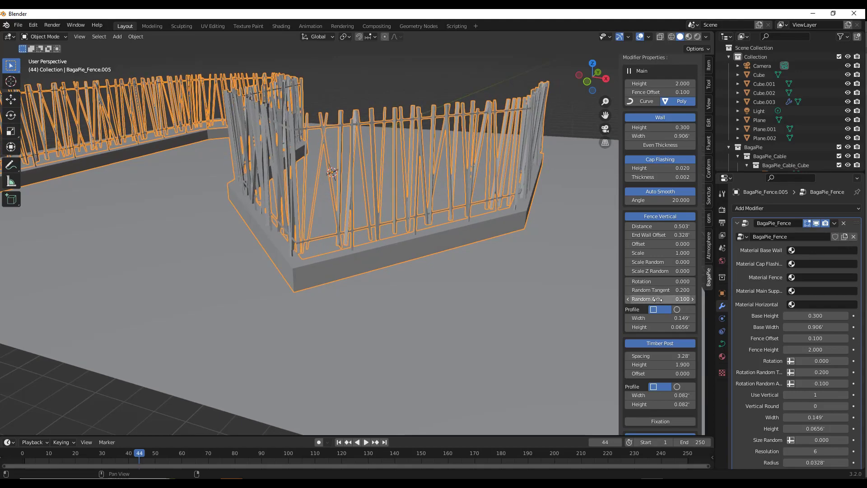
pyautogui.write('0')
pyautogui.press('Return')
pyautogui.press('BackSpace')
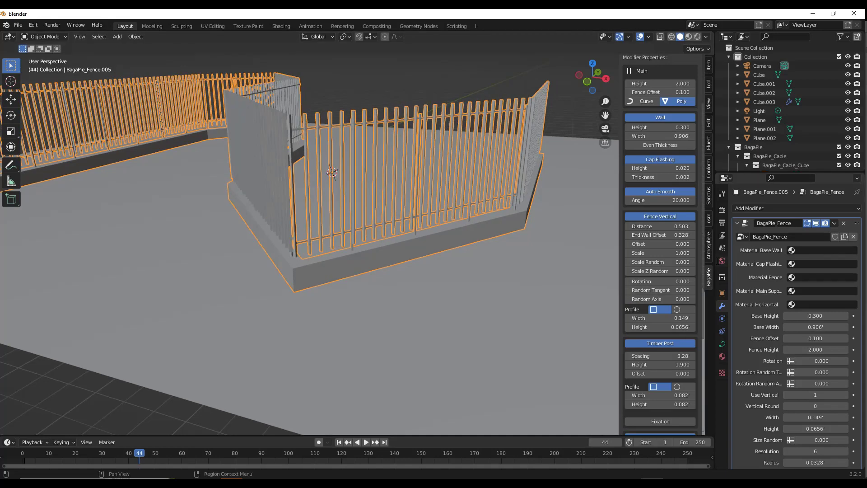
# Step: Set the fence verticals' distance to 0.92', scale 1.380 and Scale Z Random 0.480, and the timber posts' spacing to 3.36', height 2.170 and offset 0.110
pyautogui.moveTo(473, 181); pyautogui.dragTo(561, 219, button='middle')
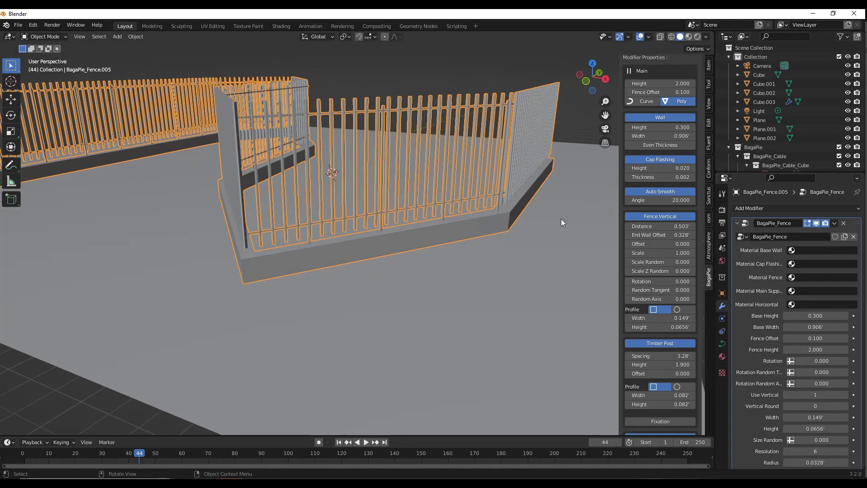
pyautogui.moveTo(644, 227); pyautogui.dragTo(669, 227)
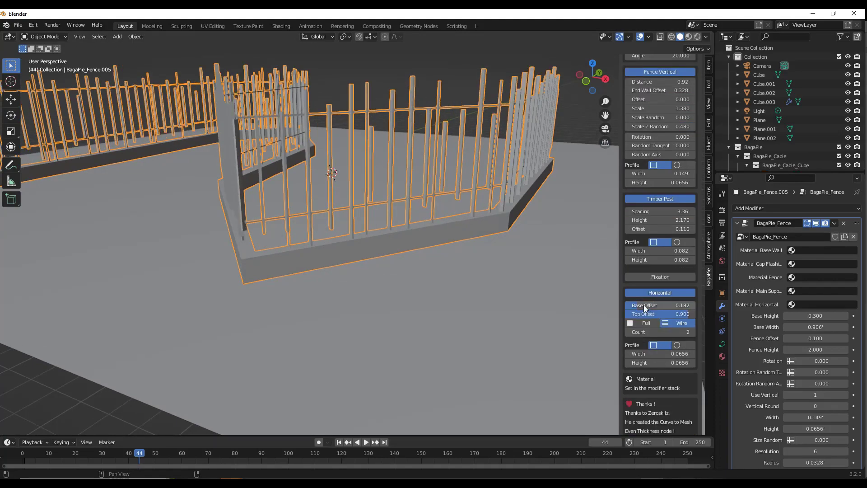
# Step: Set the fence's horizontal rails to a Top Offset of 0.729
pyautogui.moveTo(669, 313); pyautogui.dragTo(643, 313)
pyautogui.scroll(-3, 436, 233)
pyautogui.moveTo(435, 233); pyautogui.dragTo(427, 217, button='middle')
pyautogui.scroll(2, 390, 194)
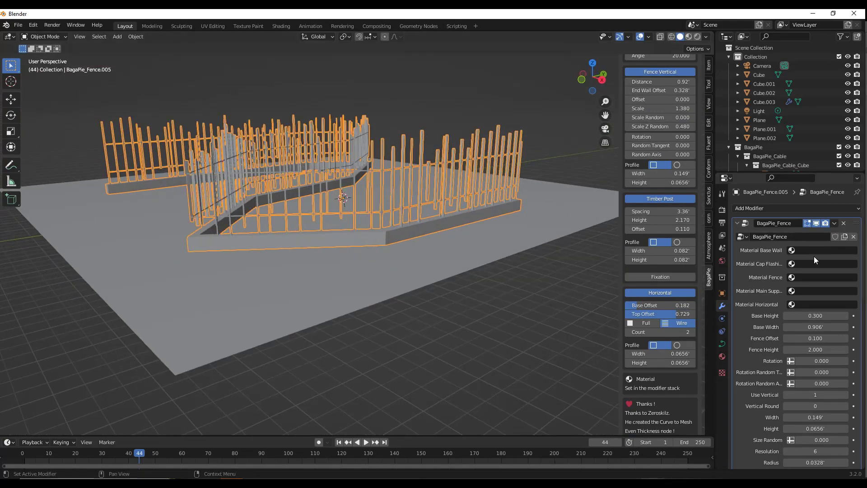
# Step: Assign Material.002 to the fence's base wall
pyautogui.click(803, 249)
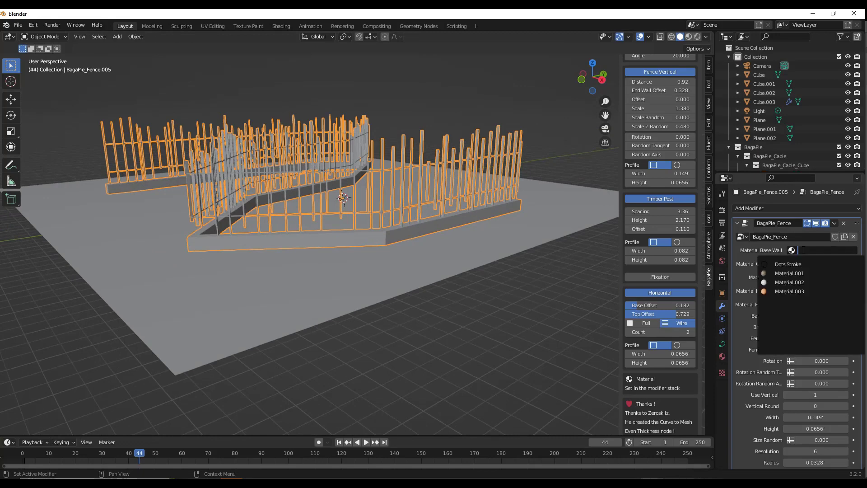
pyautogui.click(787, 282)
pyautogui.moveTo(436, 242); pyautogui.dragTo(446, 243, button='middle')
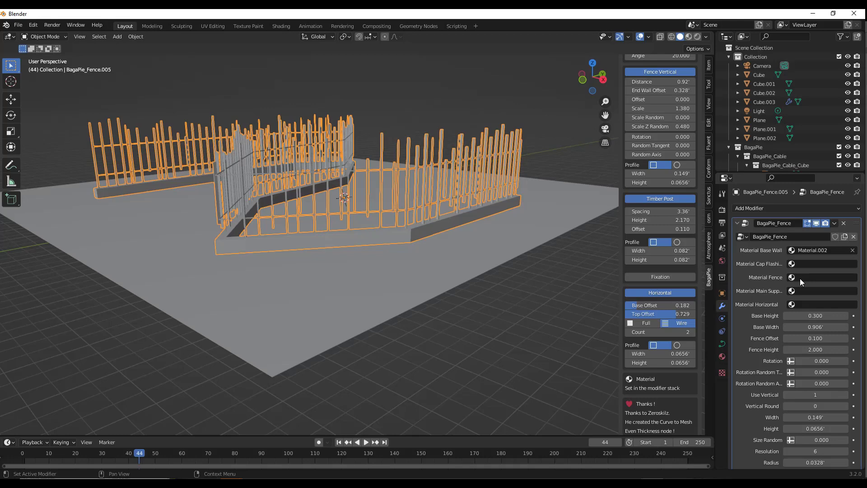
pyautogui.moveTo(393, 221); pyautogui.dragTo(384, 221, button='middle')
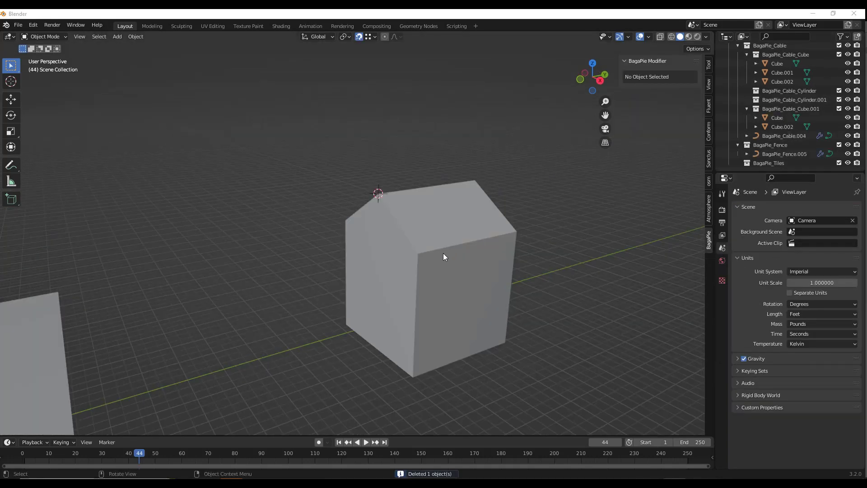
# Step: Add a BagaPie Tiles object at the 3D cursor on the gabled house's roof ridge
pyautogui.moveTo(446, 253); pyautogui.dragTo(460, 251, button='middle')
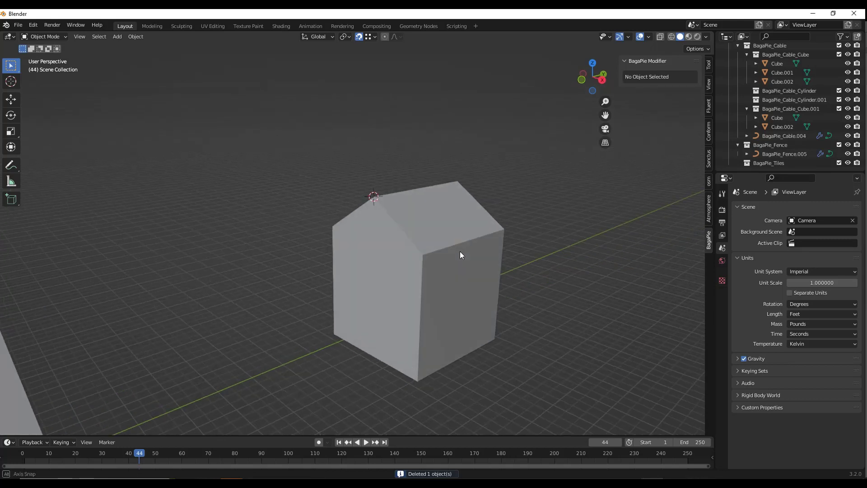
pyautogui.scroll(1, 511, 311)
pyautogui.scroll(-2, 427, 163)
pyautogui.scroll(2, 447, 273)
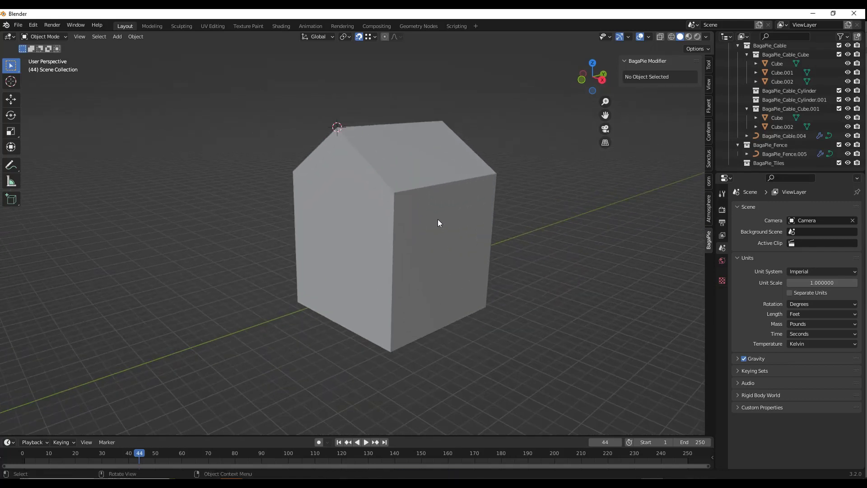
pyautogui.moveTo(443, 211)
pyautogui.mouseDown(button='middle')
pyautogui.moveTo(443, 223)
pyautogui.moveTo(447, 215)
pyautogui.mouseUp(button='middle')
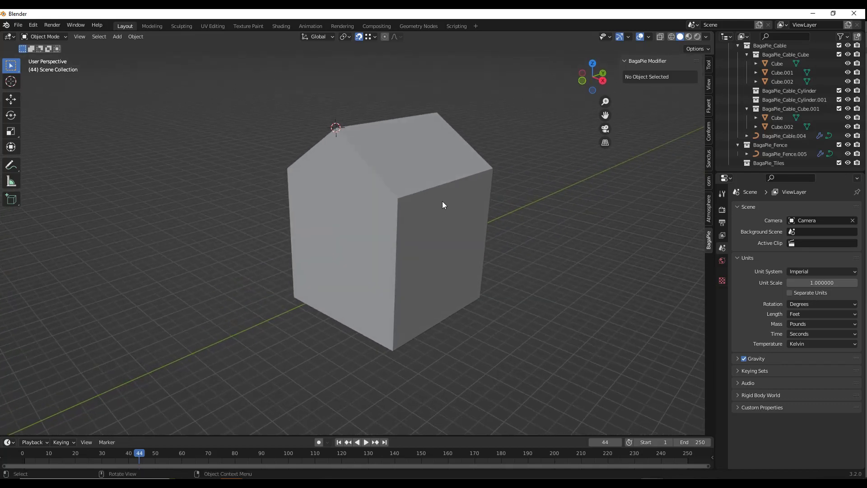
pyautogui.press('j')
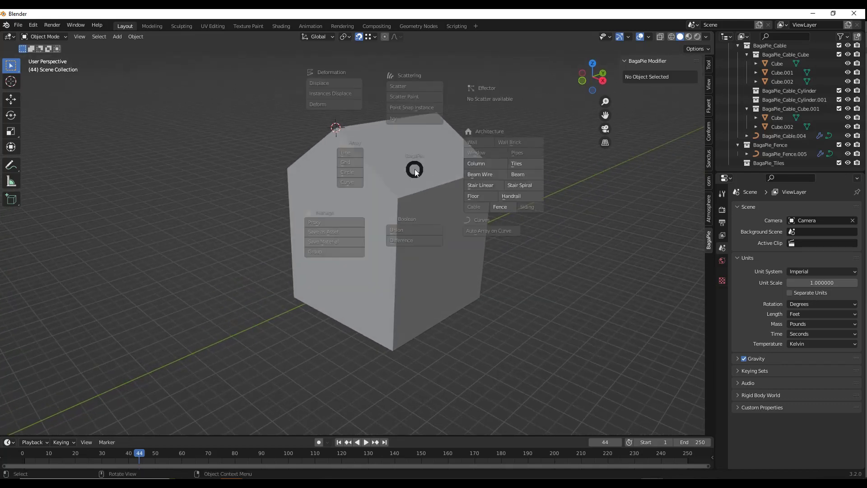
pyautogui.click(523, 165)
pyautogui.moveTo(380, 123); pyautogui.dragTo(392, 159, button='middle')
pyautogui.scroll(4, 378, 125)
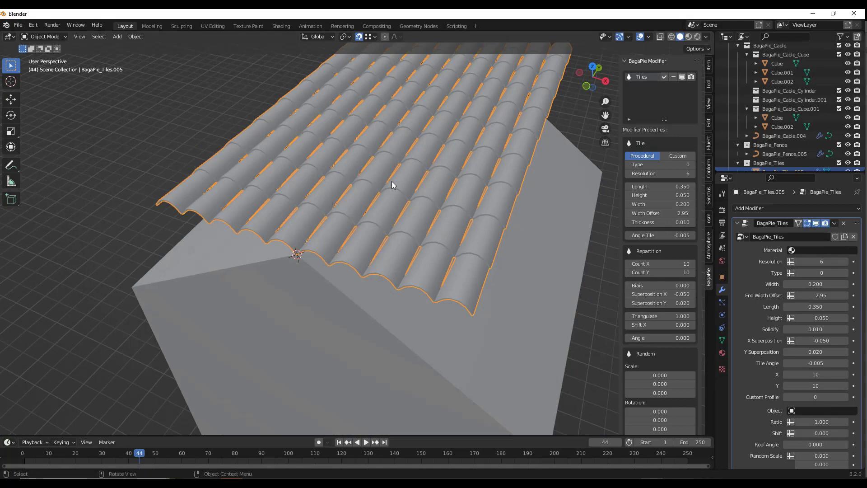
# Step: Rotate the roof tiles 90° clockwise about the Z axis so they extend sideways from the ridge
pyautogui.scroll(-4, 398, 194)
pyautogui.moveTo(403, 205); pyautogui.dragTo(443, 182, button='middle')
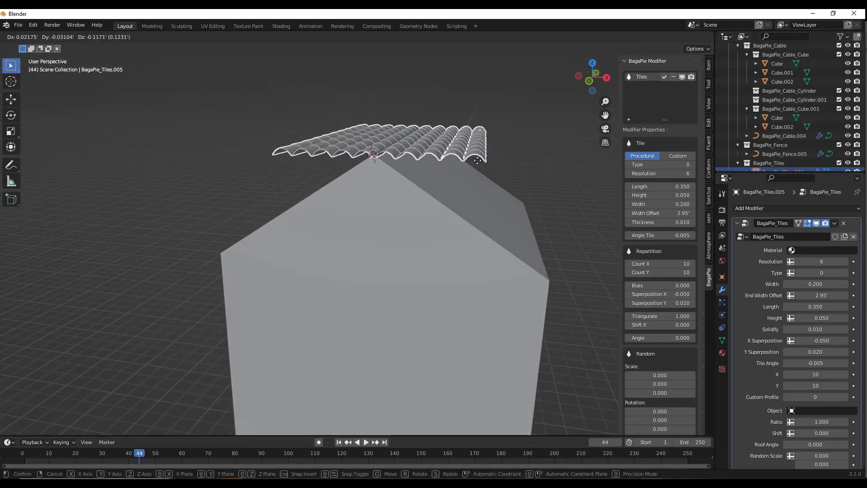
pyautogui.moveTo(454, 166)
pyautogui.mouseDown(button='middle')
pyautogui.moveTo(469, 179)
pyautogui.moveTo(454, 168)
pyautogui.mouseUp(button='middle')
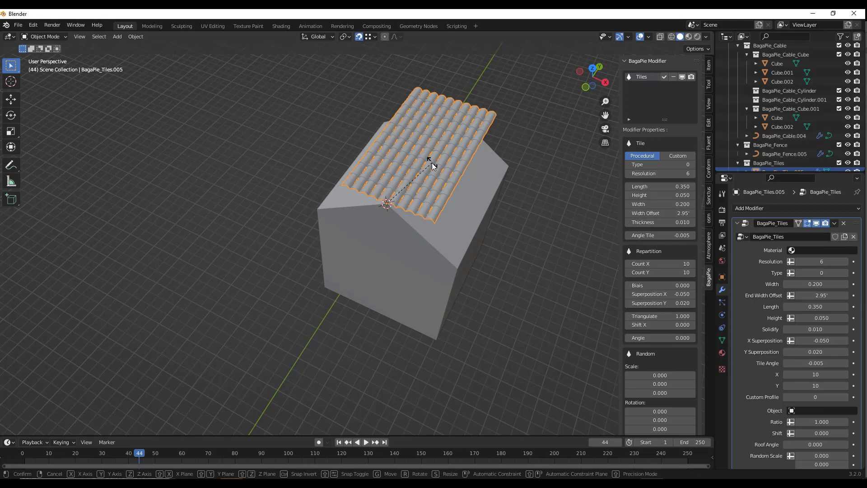
pyautogui.press('r')
pyautogui.write('z')
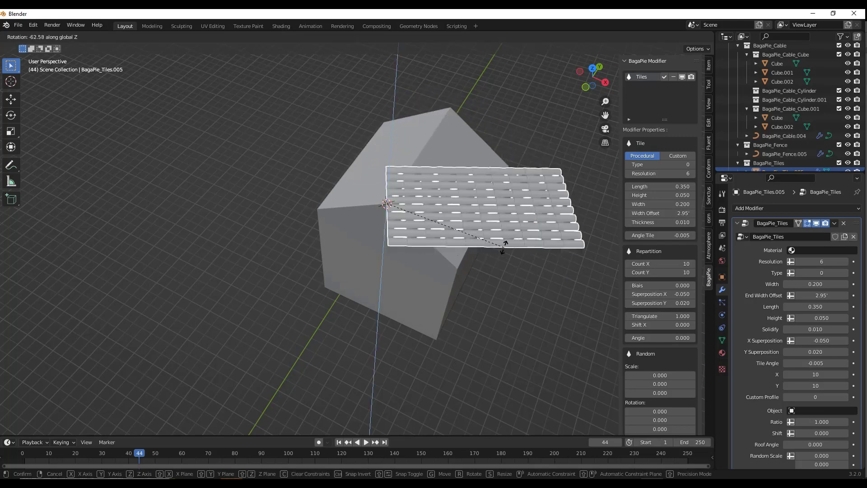
pyautogui.write('90')
pyautogui.press('Return')
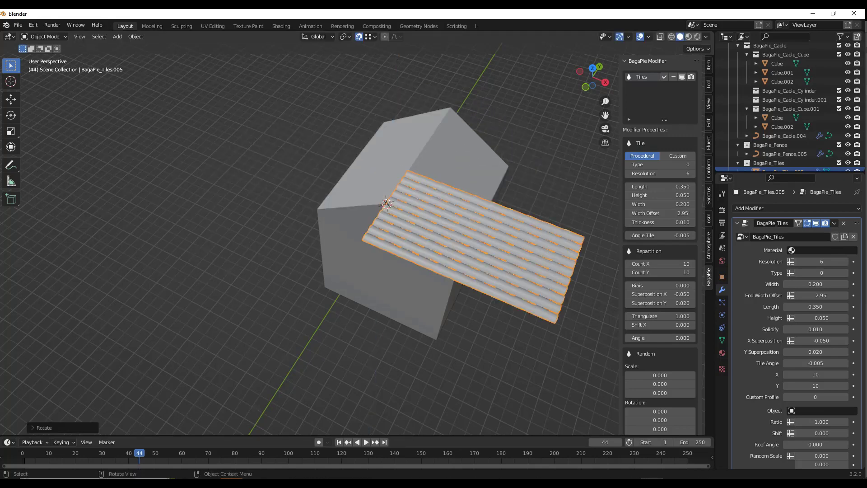
# Step: Move the tiles so their front corner sits at the front end of the roof ridge
pyautogui.press('g')
pyautogui.press('y')
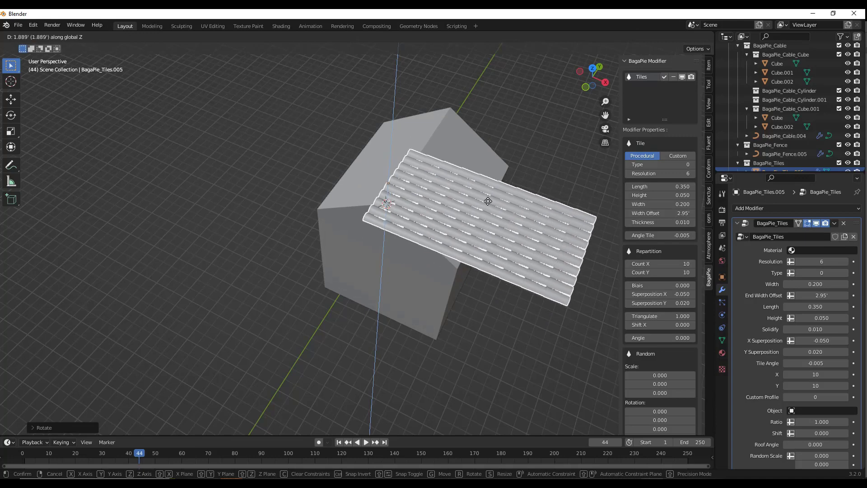
pyautogui.click(495, 187)
pyautogui.scroll(6, 398, 214)
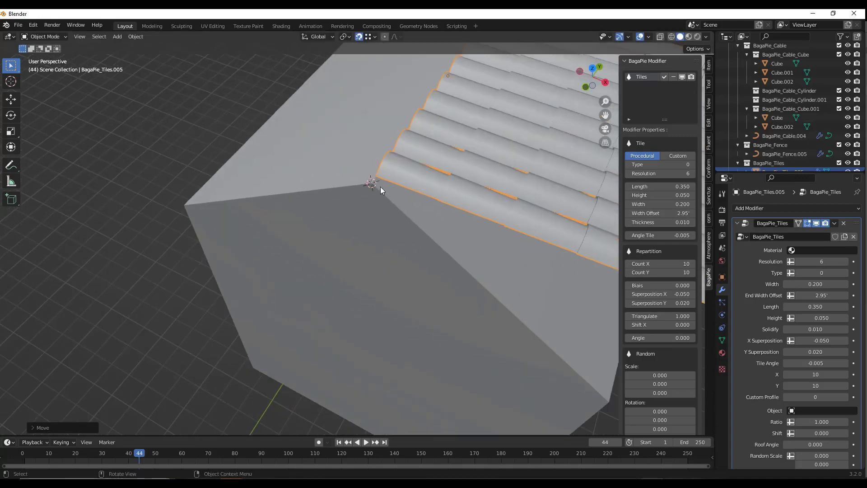
pyautogui.press('g')
pyautogui.click(378, 175)
pyautogui.moveTo(377, 176); pyautogui.dragTo(419, 157, button='middle')
pyautogui.scroll(-8, 418, 156)
pyautogui.scroll(2, 532, 178)
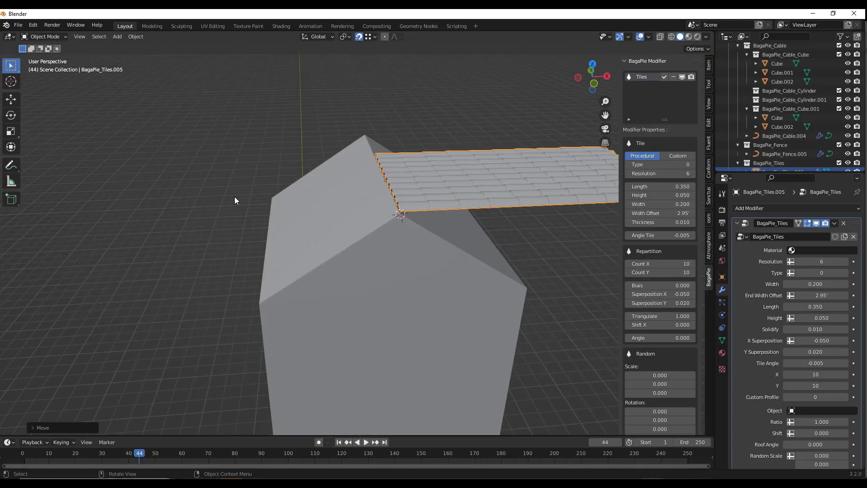
# Step: Rotate the tiles about the Y axis so they slope down along the roof face
pyautogui.scroll(-3, 234, 199)
pyautogui.scroll(3, 478, 205)
pyautogui.press('r')
pyautogui.press('y')
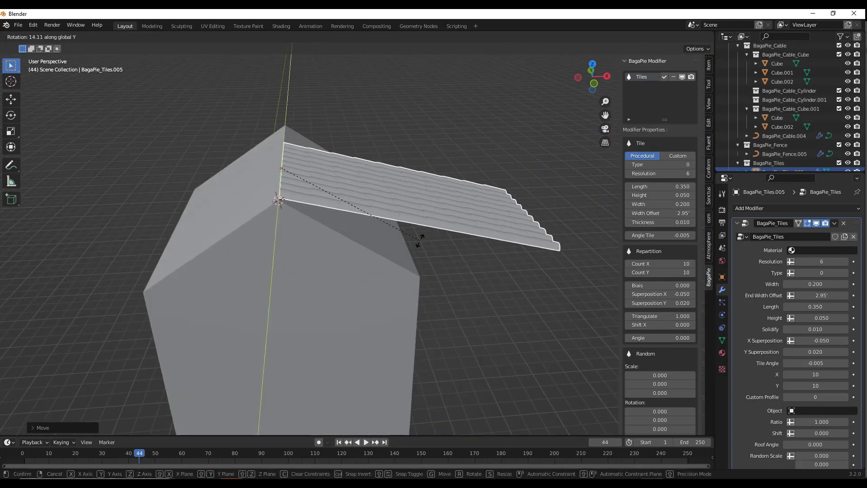
pyautogui.click(441, 333)
pyautogui.moveTo(442, 333); pyautogui.dragTo(473, 289, button='middle')
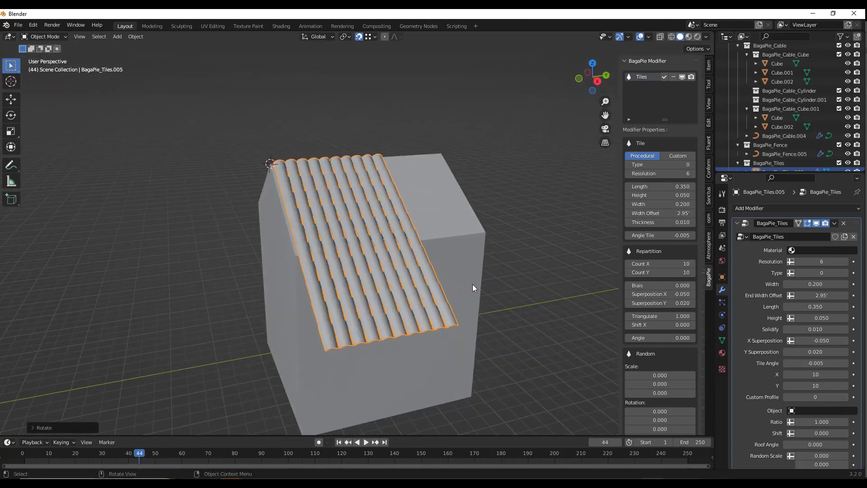
# Step: Set the tiles to length 0.340, height 0.070, Count X 15, Count Y 6, Superposition X -0.020, Superposition Y 0 and Angle 0.320
pyautogui.scroll(-2, 436, 258)
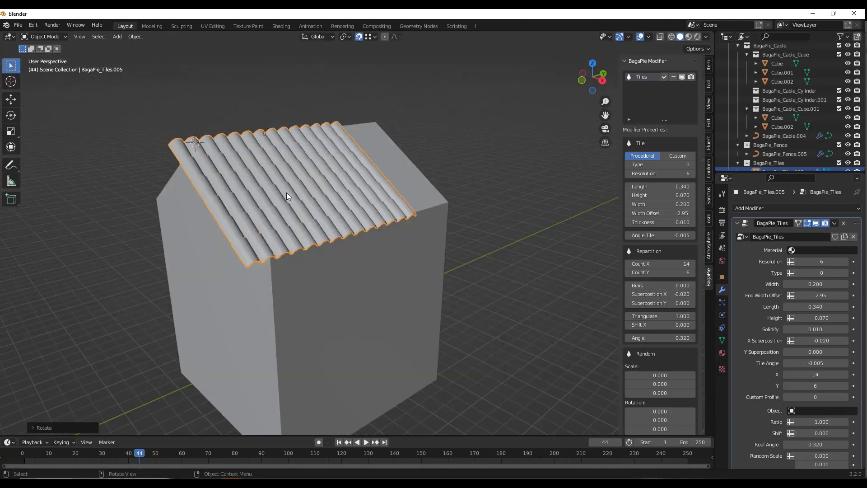
pyautogui.click(692, 263)
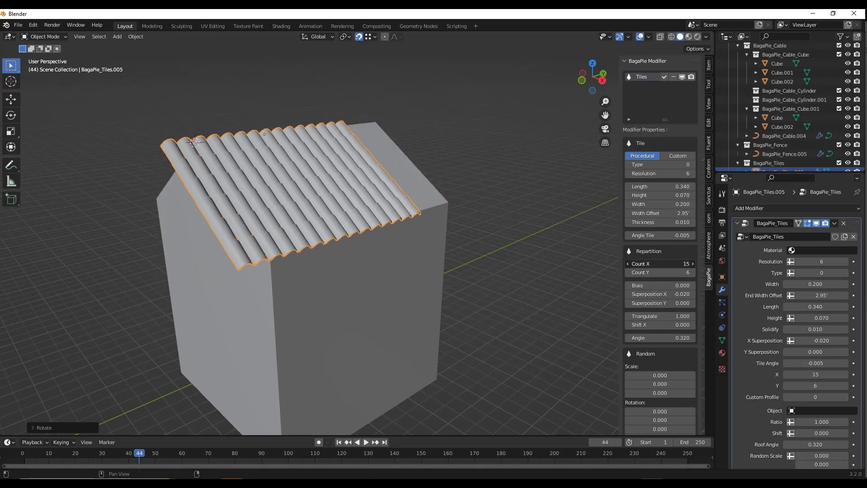
pyautogui.moveTo(661, 273)
pyautogui.mouseDown()
pyautogui.moveTo(681, 273)
pyautogui.moveTo(660, 272)
pyautogui.mouseUp()
# Step: Set the roof tiles' origin to the 3D cursor at the front end of the ridge
pyautogui.moveTo(334, 220); pyautogui.dragTo(411, 209, button='middle')
pyautogui.keyDown('shift'); pyautogui.moveTo(387, 190); pyautogui.dragTo(389, 192, button='right'); pyautogui.keyUp('shift')
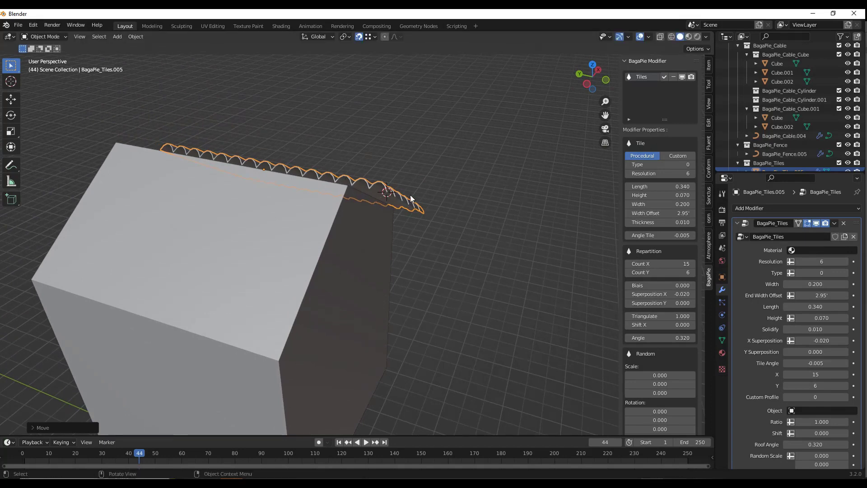
pyautogui.scroll(1, 394, 196)
pyautogui.click(696, 48)
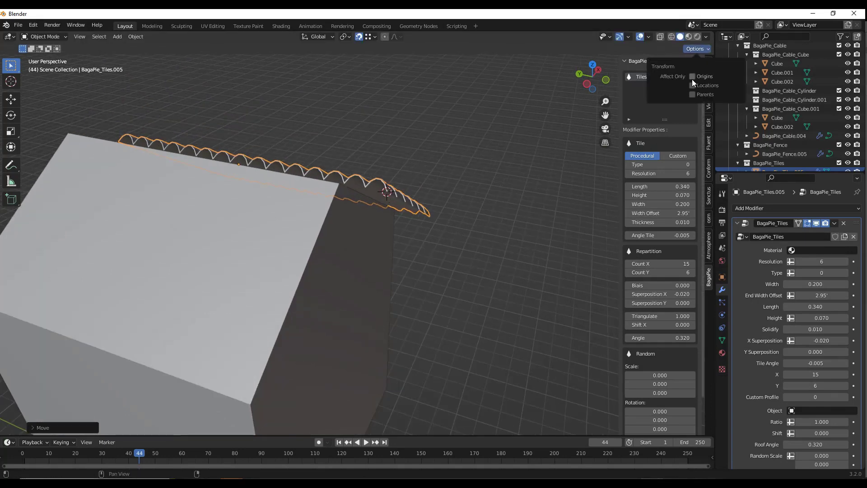
pyautogui.click(134, 38)
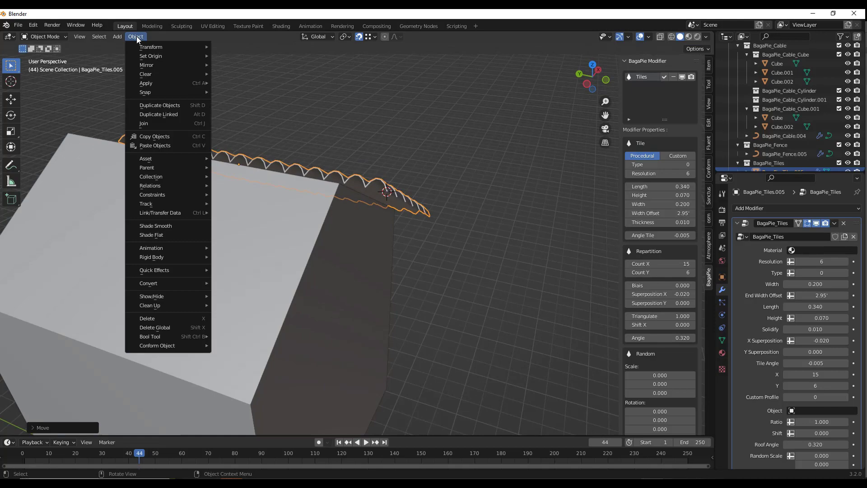
pyautogui.moveTo(139, 56)
pyautogui.click(264, 77)
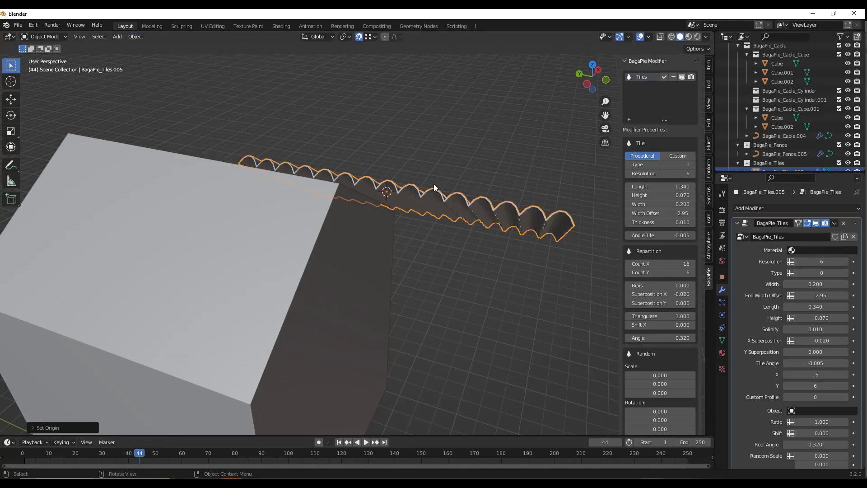
# Step: Reduce the tiles' Count X to 11 and move them about 6.9' along the global Y axis over the roof slope
pyautogui.moveTo(489, 234); pyautogui.dragTo(470, 239, button='middle')
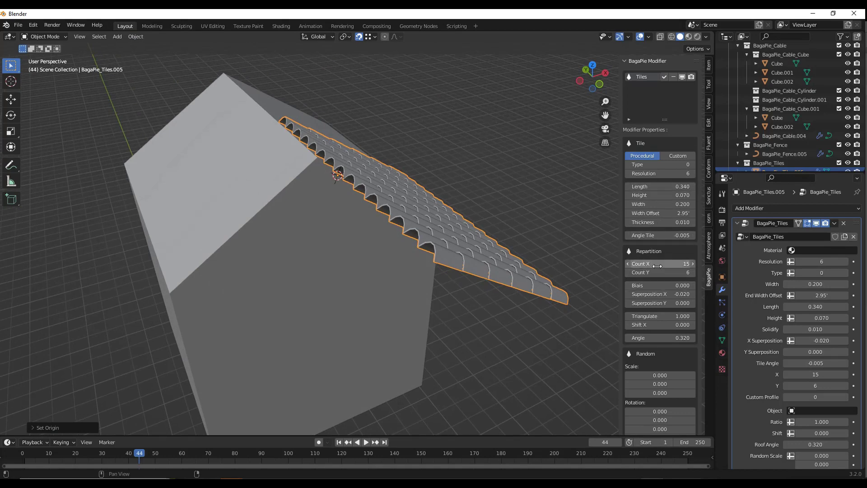
pyautogui.moveTo(657, 266)
pyautogui.mouseDown()
pyautogui.moveTo(634, 266)
pyautogui.moveTo(657, 266)
pyautogui.moveTo(646, 266)
pyautogui.mouseUp()
pyautogui.moveTo(296, 204); pyautogui.dragTo(378, 201, button='middle')
pyautogui.scroll(-2, 384, 204)
pyautogui.press('g')
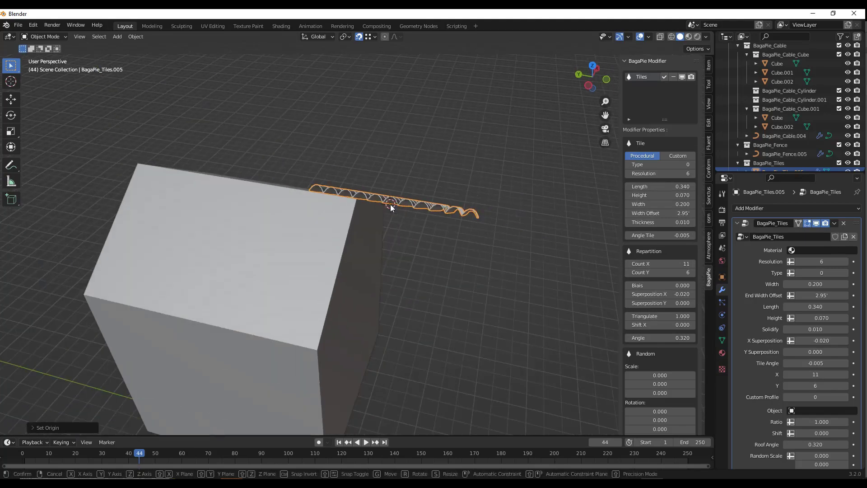
pyautogui.press('y')
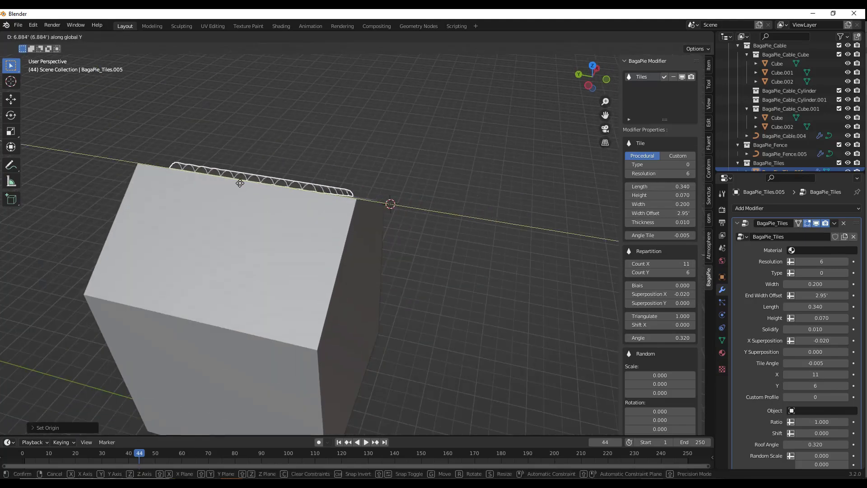
pyautogui.click(240, 183)
# Step: Set the tiles' Count X to 17 and their first two random rotation values to 0.070 and 0.280
pyautogui.moveTo(271, 190); pyautogui.dragTo(571, 253, button='middle')
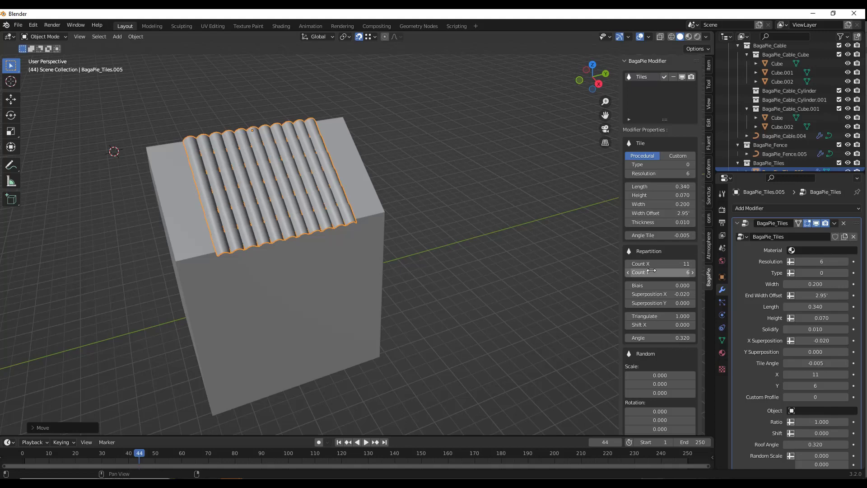
pyautogui.moveTo(659, 263); pyautogui.dragTo(678, 263)
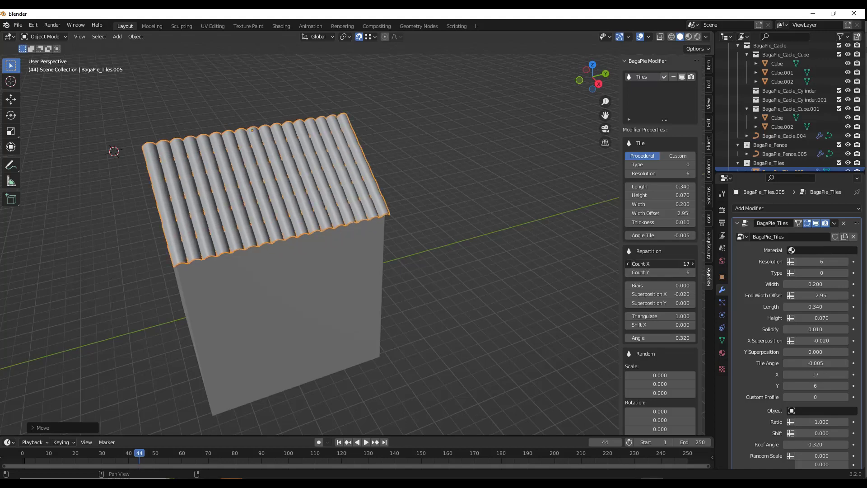
pyautogui.scroll(-1, 561, 226)
pyautogui.scroll(-3, 679, 345)
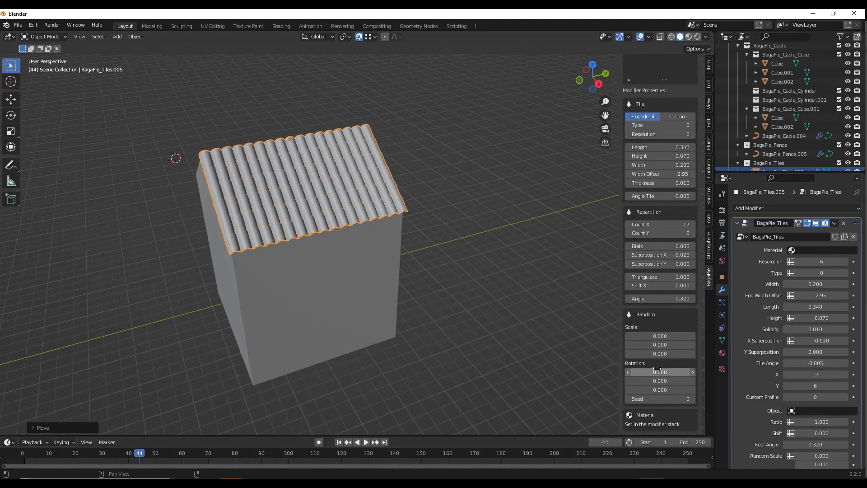
pyautogui.moveTo(657, 370); pyautogui.dragTo(657, 381)
pyautogui.scroll(3, 270, 186)
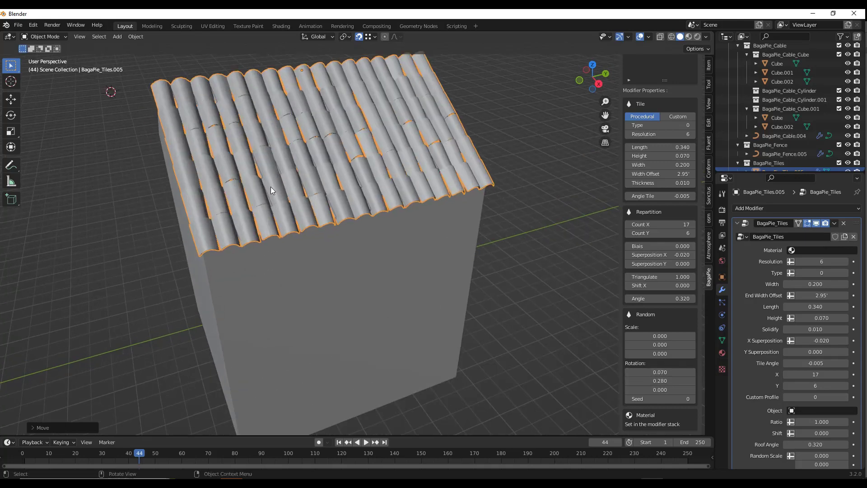
pyautogui.moveTo(270, 186); pyautogui.dragTo(297, 156, button='middle')
pyautogui.moveTo(656, 391); pyautogui.dragTo(656, 391)
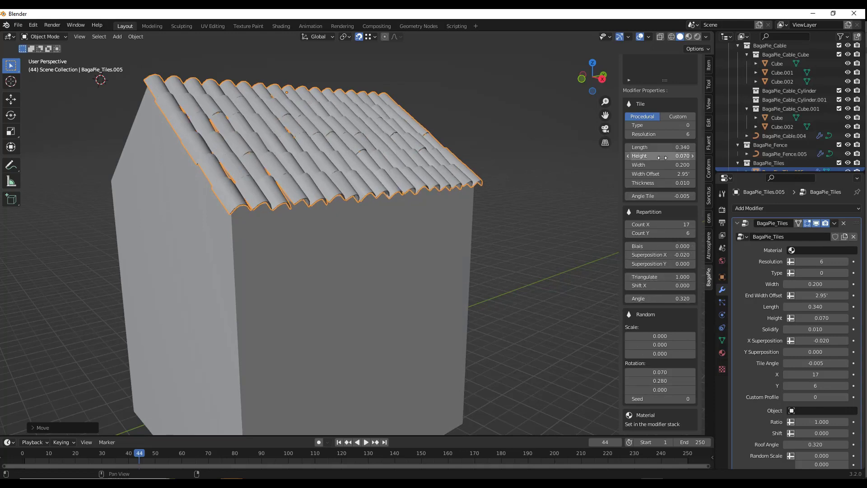
# Step: Assign Material.003 to the roof tiles and change the viewport shading to display the material
pyautogui.click(817, 252)
pyautogui.click(786, 291)
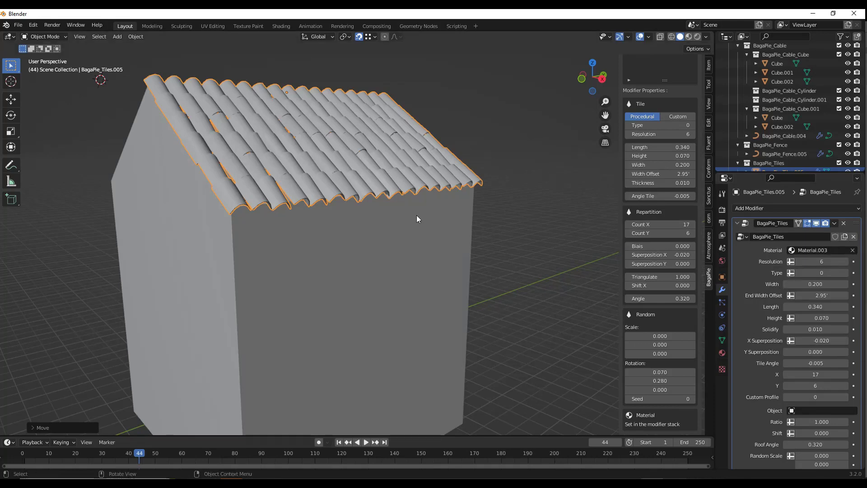
pyautogui.press('z')
pyautogui.click(412, 268)
pyautogui.moveTo(384, 210)
pyautogui.mouseDown(button='middle')
pyautogui.moveTo(394, 213)
pyautogui.moveTo(389, 203)
pyautogui.moveTo(382, 207)
pyautogui.moveTo(396, 219)
pyautogui.moveTo(383, 202)
pyautogui.mouseUp(button='middle')
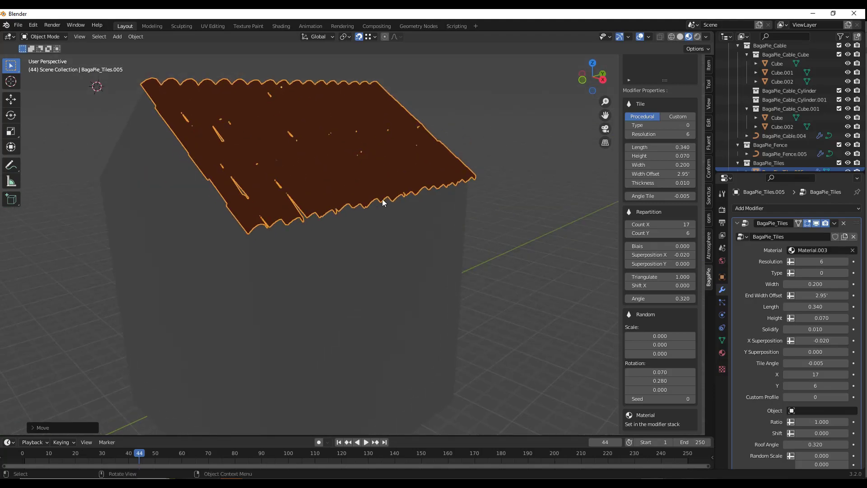
pyautogui.press('z')
pyautogui.click(384, 144)
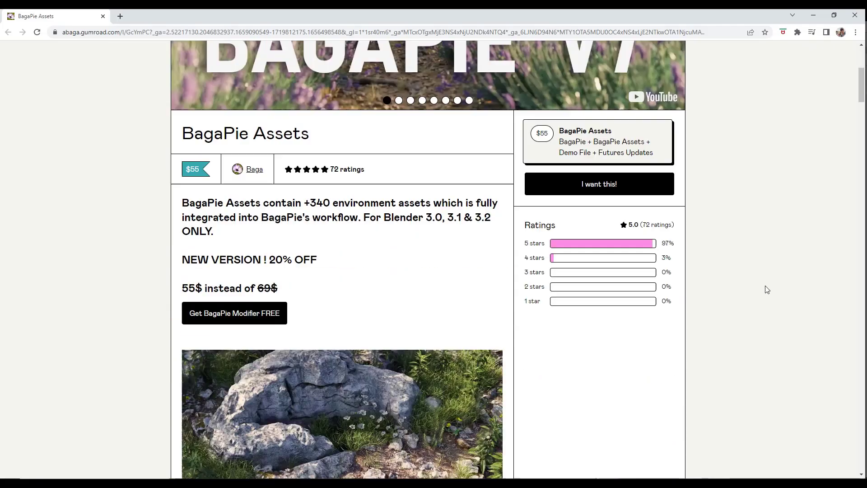
# Step: Switch to the browser and review the BagaPie Assets page, including its features, quick scattering and asset library sections
pyautogui.scroll(-1, 767, 289)
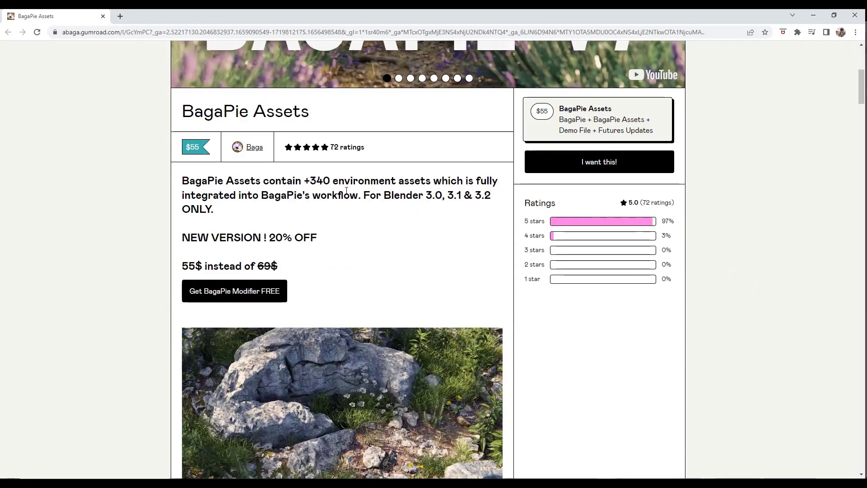
pyautogui.scroll(-12, 338, 209)
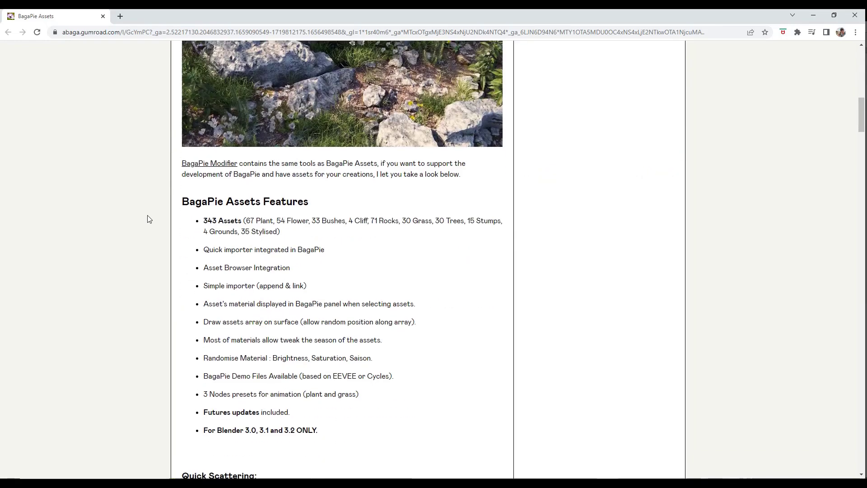
pyautogui.scroll(1, 186, 146)
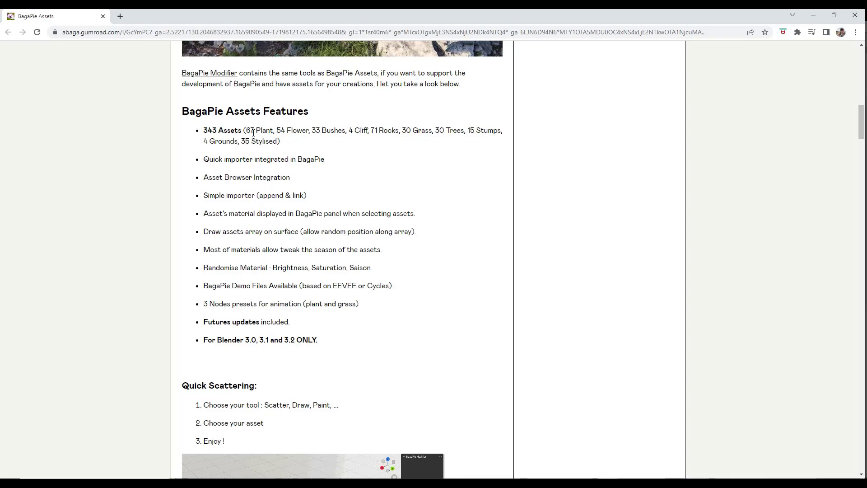
pyautogui.scroll(-19, 443, 147)
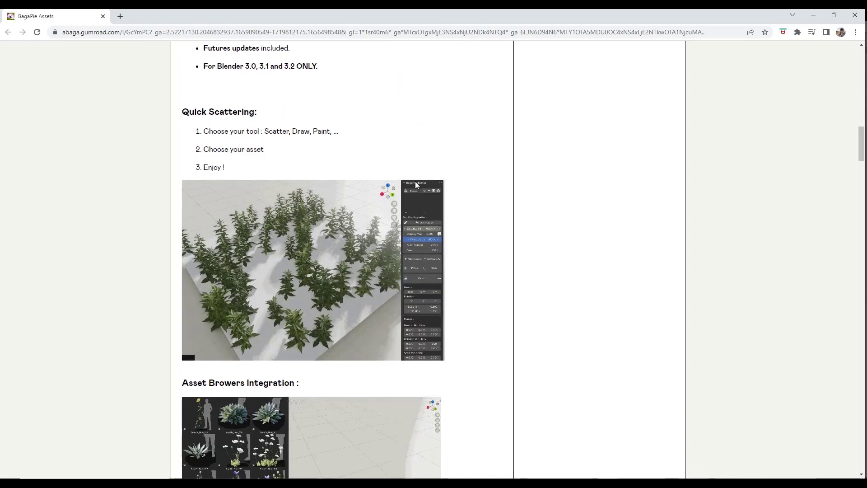
pyautogui.scroll(-20, 438, 249)
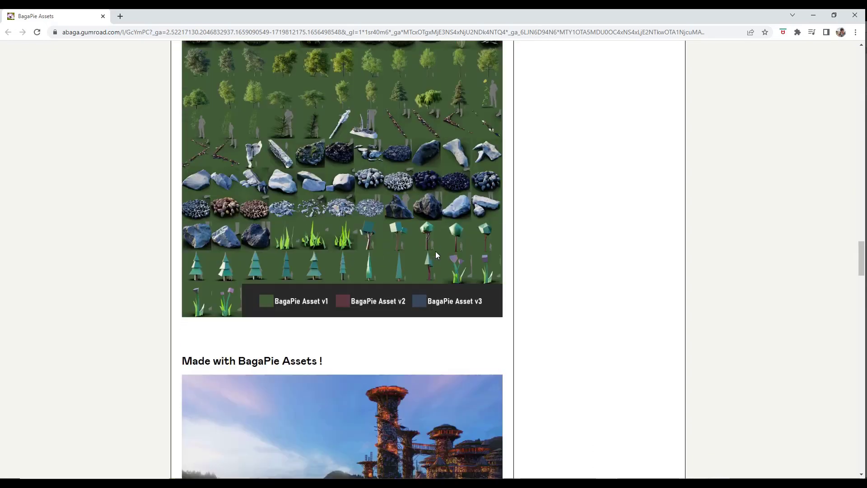
pyautogui.scroll(5, 436, 251)
pyautogui.scroll(6, 435, 251)
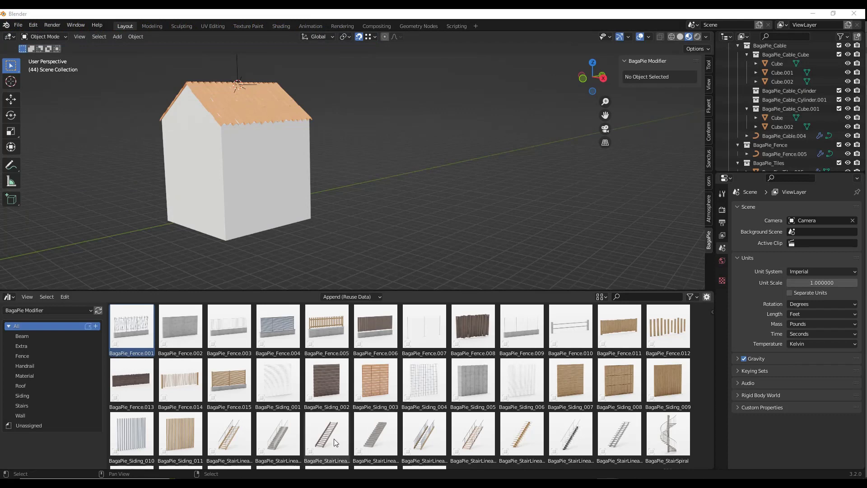
# Step: In Blender, place the BagaPie_StairLinear_003 asset against the house and set the staircase's Depth to 0.220
pyautogui.moveTo(335, 442); pyautogui.dragTo(448, 165)
pyautogui.moveTo(449, 165); pyautogui.dragTo(436, 143, button='middle')
pyautogui.scroll(-5, 432, 169)
pyautogui.scroll(1, 416, 157)
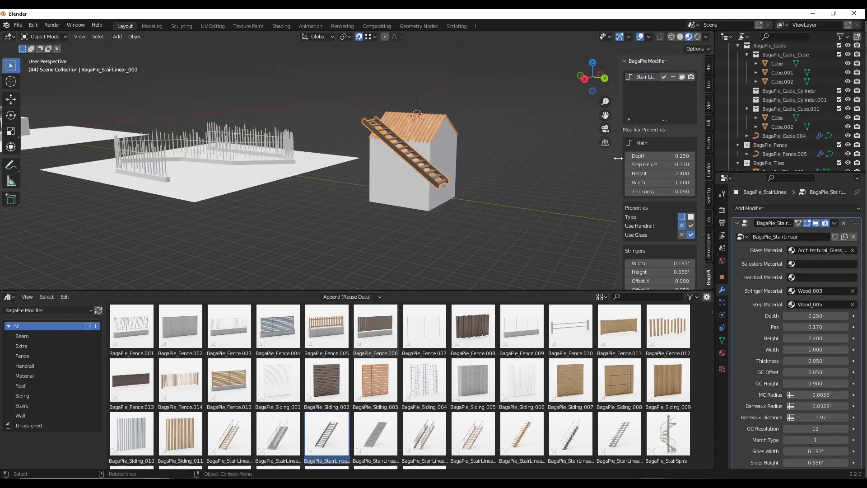
pyautogui.moveTo(655, 155); pyautogui.dragTo(635, 156)
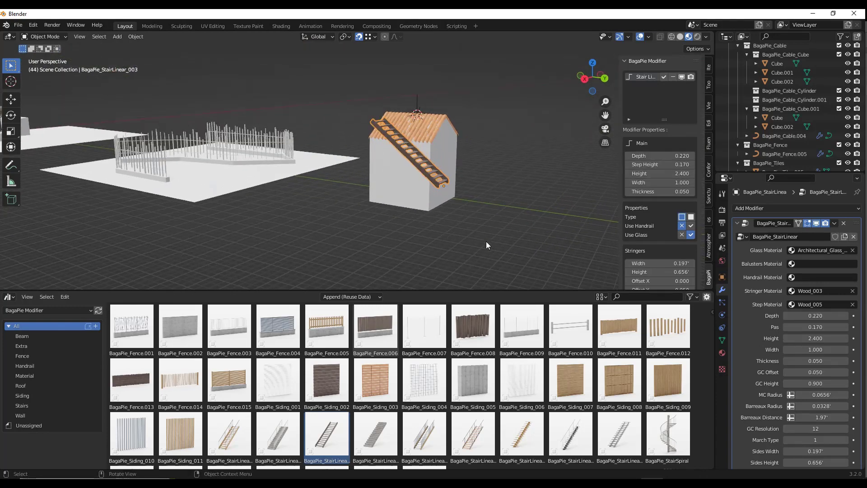
# Step: Place the BagaPie_Fence.008 asset beside the house and set the fence's vertical Offset to -0.370
pyautogui.moveTo(473, 327); pyautogui.dragTo(520, 199)
pyautogui.scroll(-3, 453, 204)
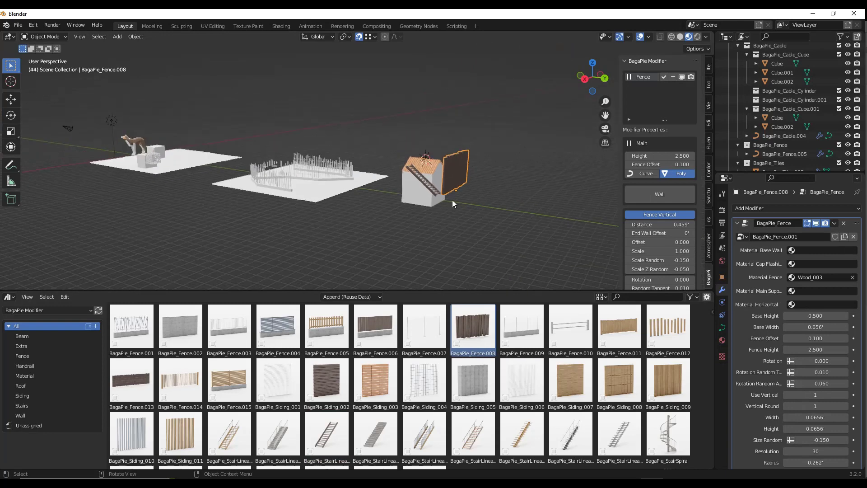
pyautogui.moveTo(453, 203); pyautogui.dragTo(394, 201, button='middle')
pyautogui.scroll(8, 490, 172)
pyautogui.scroll(-4, 398, 173)
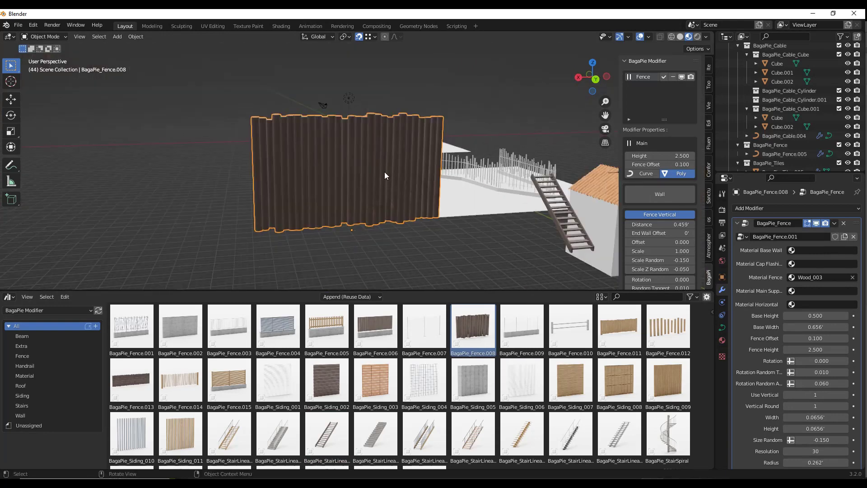
pyautogui.moveTo(651, 224); pyautogui.dragTo(639, 242)
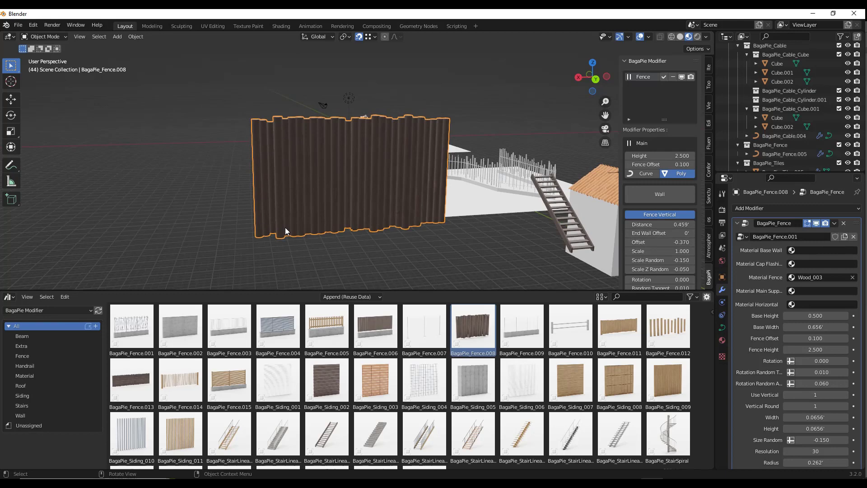
pyautogui.moveTo(286, 227); pyautogui.dragTo(299, 227, button='middle')
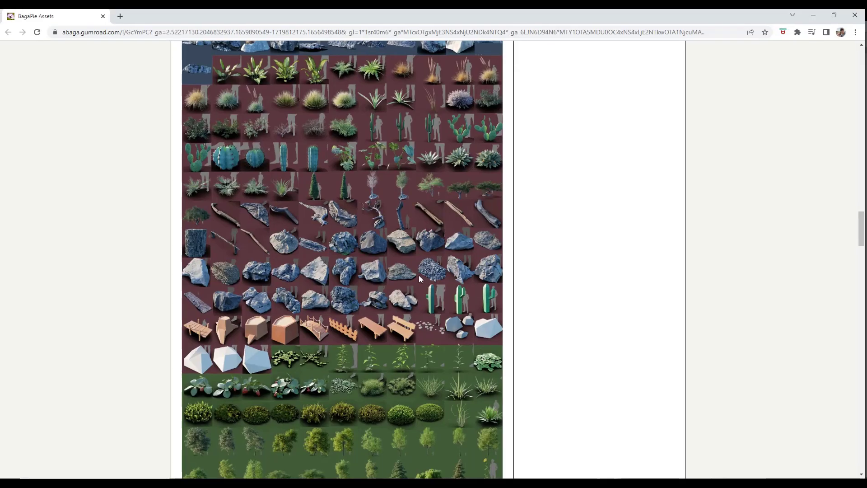
# Step: Look over the BagaPie Assets Library overview on the browser page, then return to Blender
pyautogui.scroll(10, 417, 275)
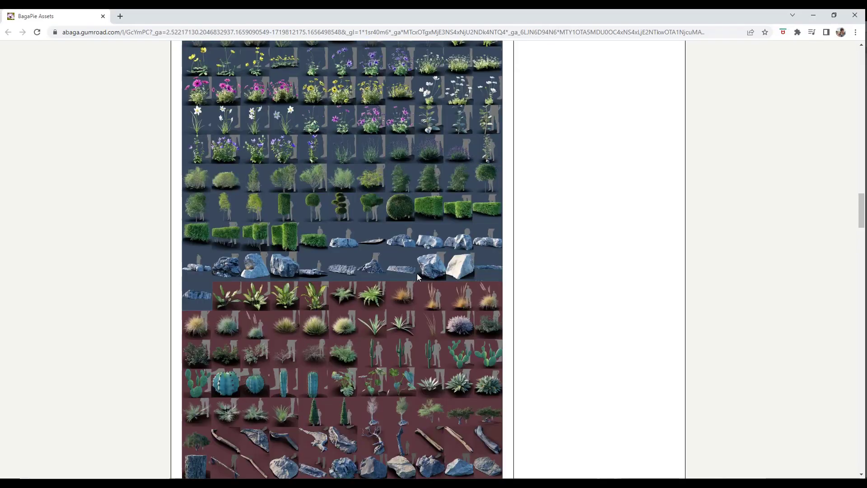
pyautogui.scroll(-6, 421, 280)
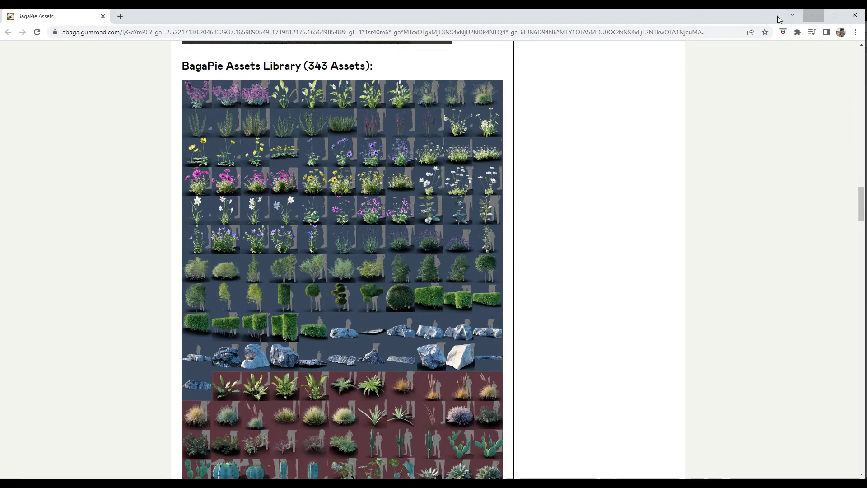
pyautogui.click(813, 15)
# Step: Examine the BagaPie Modifier add-on preferences, including the Asset Browser option for installing parametric presets, and return to the scene
pyautogui.click(31, 25)
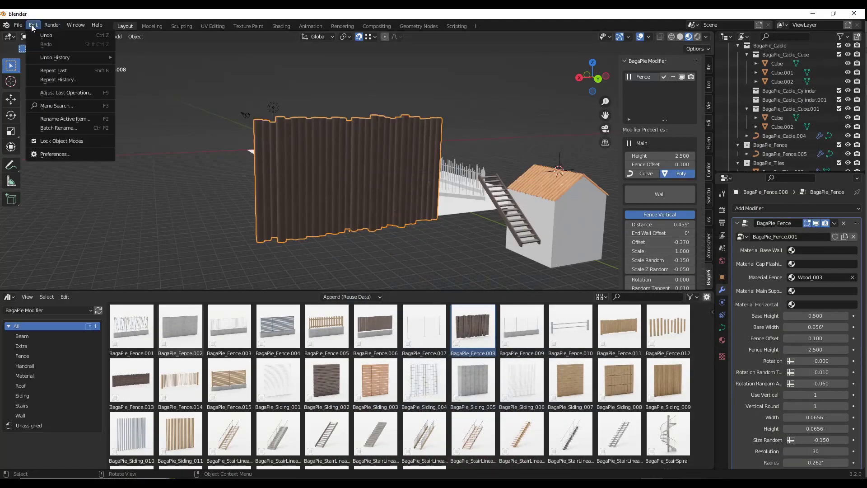
pyautogui.click(58, 155)
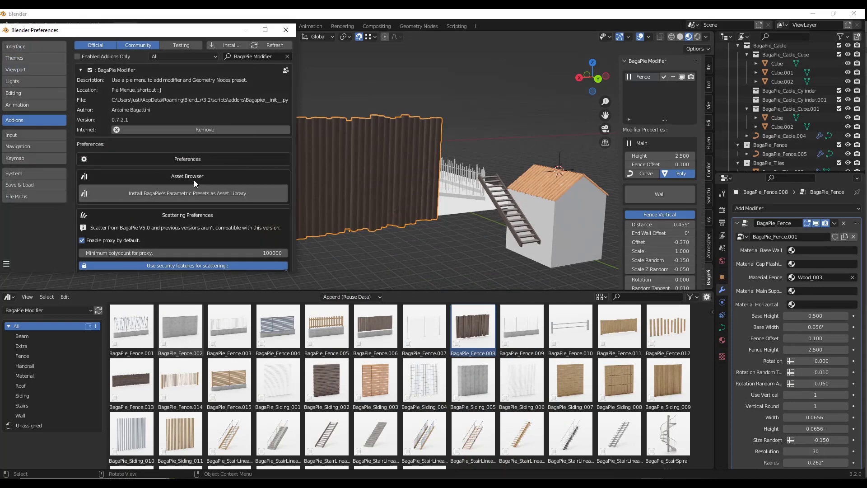
pyautogui.click(193, 178)
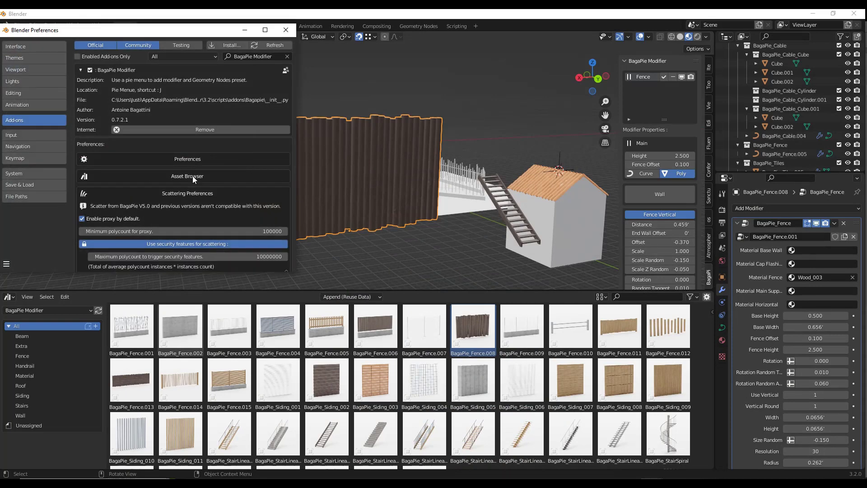
pyautogui.click(192, 176)
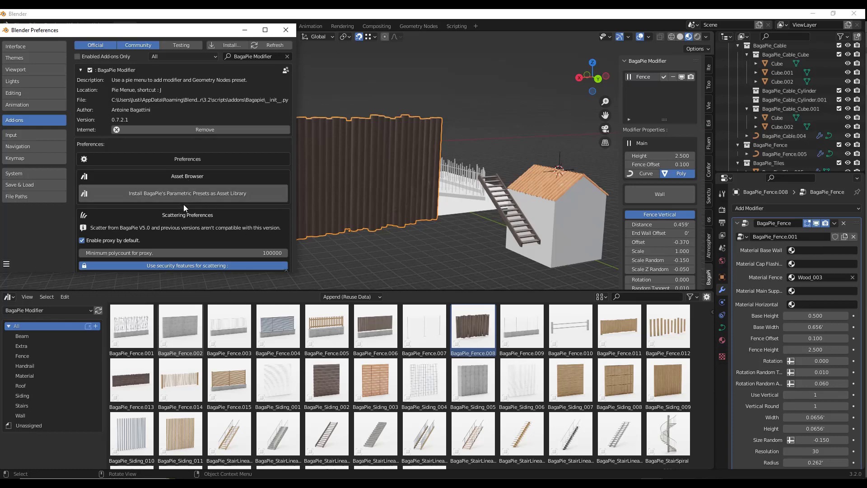
pyautogui.click(245, 30)
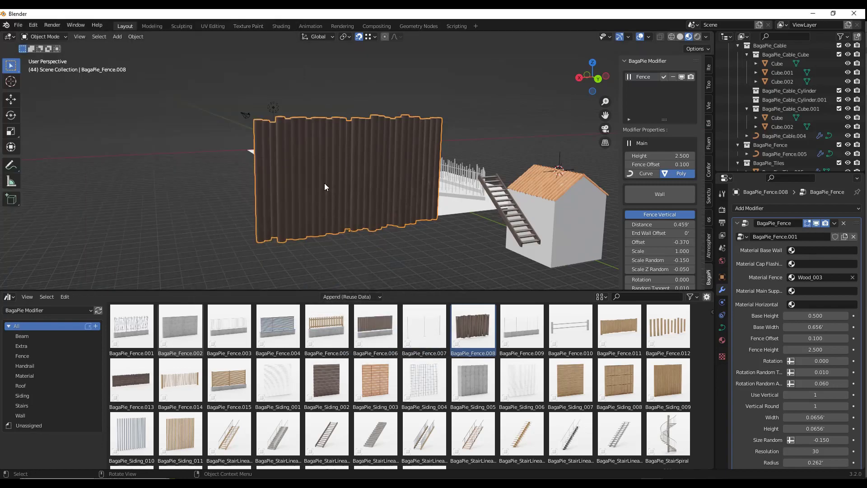
pyautogui.scroll(-6, 325, 183)
pyautogui.moveTo(460, 200); pyautogui.dragTo(466, 201, button='middle')
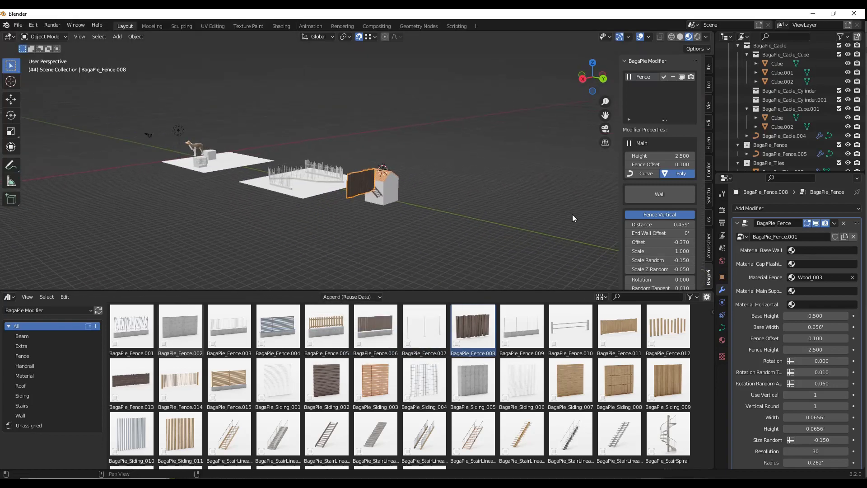
# Step: Examine the Apply Scatter options for the plane's tree scatter, Convert To Mesh and Make Instances Real, and leave without applying
pyautogui.scroll(4, 573, 214)
pyautogui.scroll(-4, 430, 224)
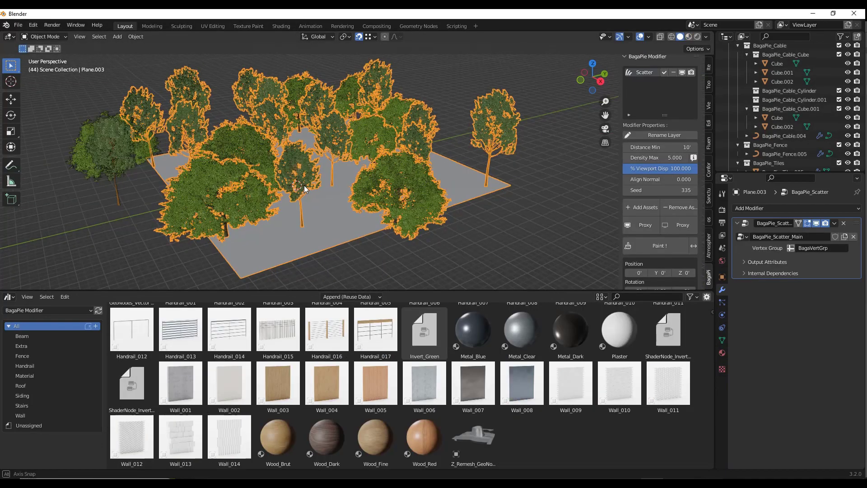
pyautogui.moveTo(305, 185); pyautogui.dragTo(398, 169, button='middle')
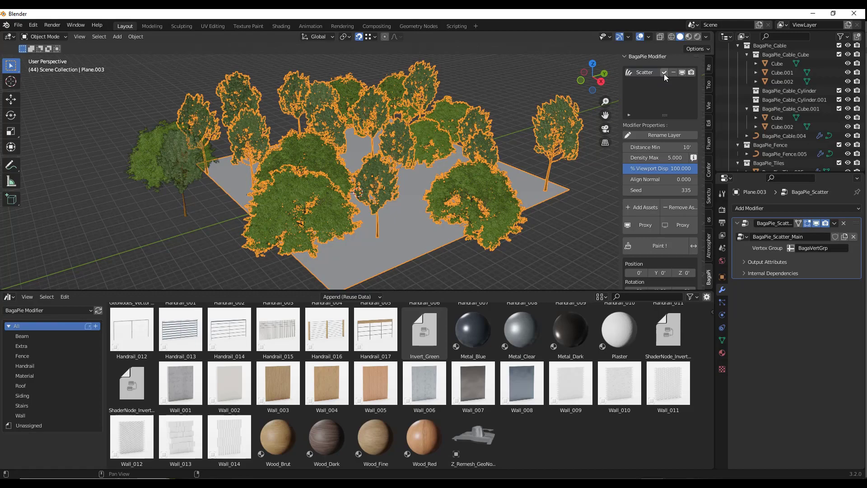
pyautogui.moveTo(462, 166); pyautogui.dragTo(457, 150, button='middle')
pyautogui.click(665, 72)
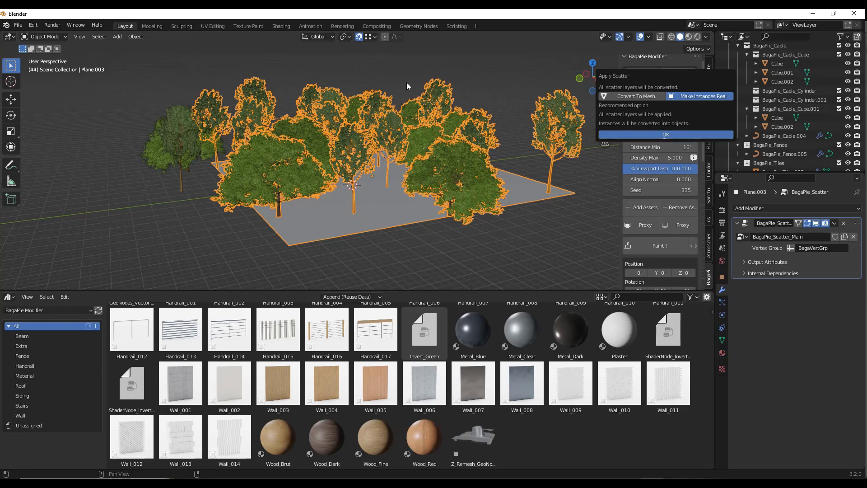
pyautogui.moveTo(357, 113); pyautogui.dragTo(357, 108, button='middle')
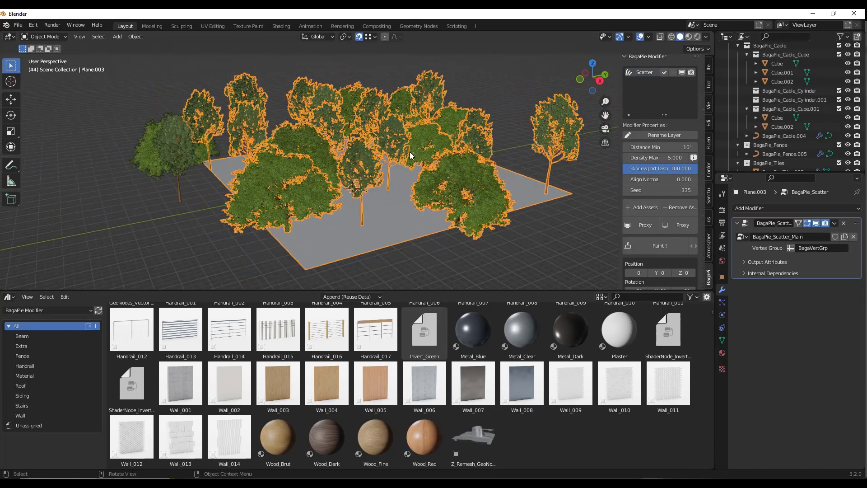
pyautogui.moveTo(410, 151); pyautogui.dragTo(403, 148, button='middle')
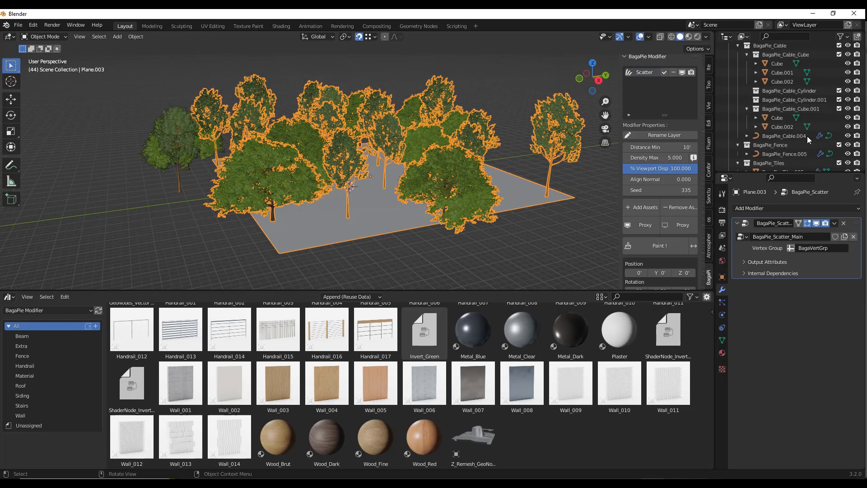
# Step: Review the Pie Menu Customization list in the BagaPie Modifier add-on preferences, from Manage to Curves, and return to the scene
pyautogui.click(30, 24)
pyautogui.click(45, 154)
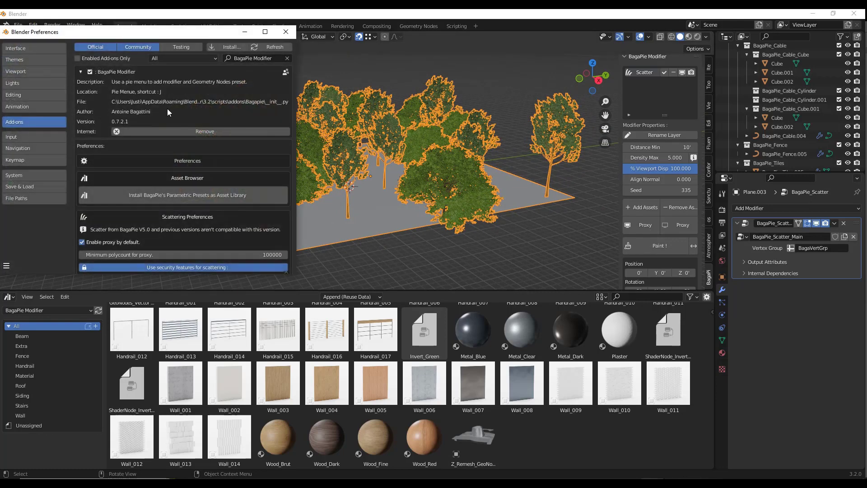
pyautogui.scroll(-4, 180, 137)
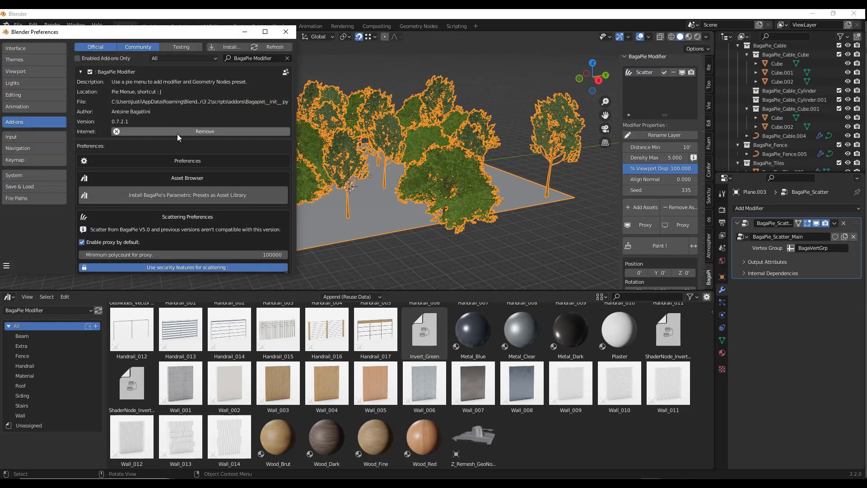
pyautogui.scroll(-12, 191, 145)
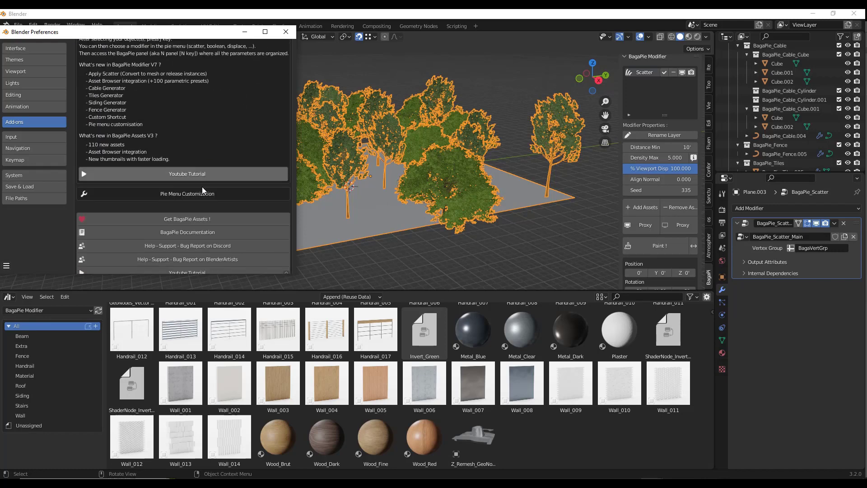
pyautogui.click(192, 194)
pyautogui.scroll(-10, 233, 172)
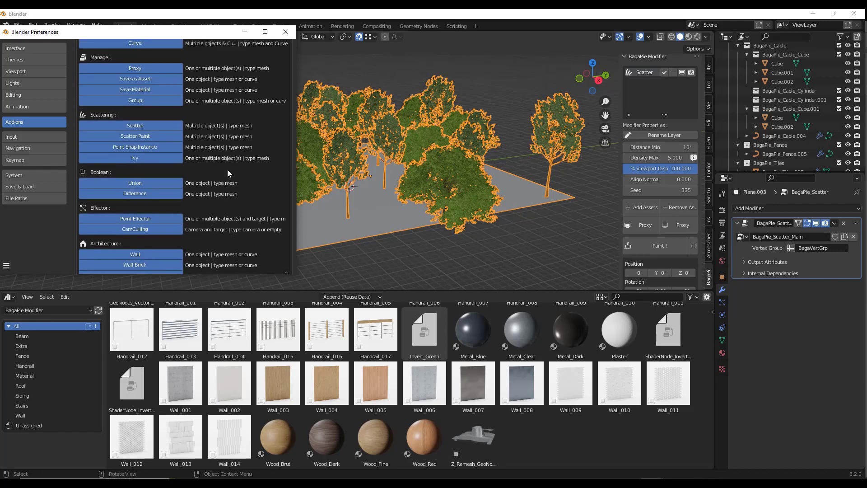
pyautogui.scroll(-10, 123, 180)
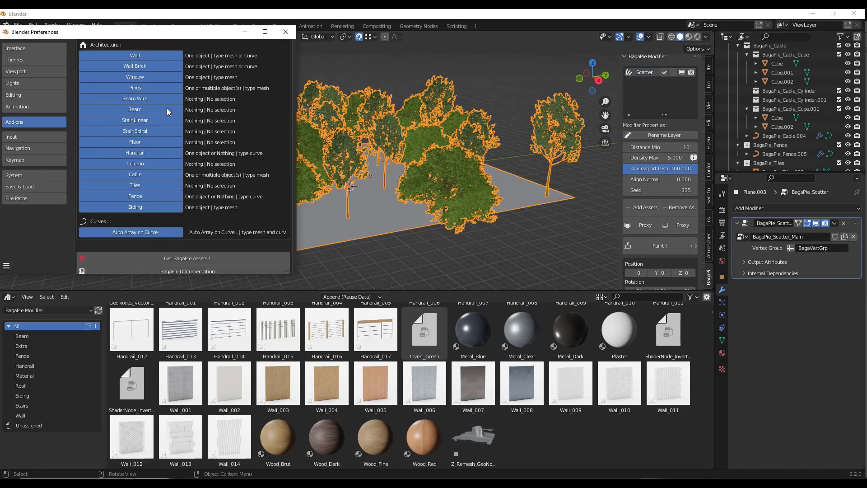
pyautogui.scroll(10, 219, 128)
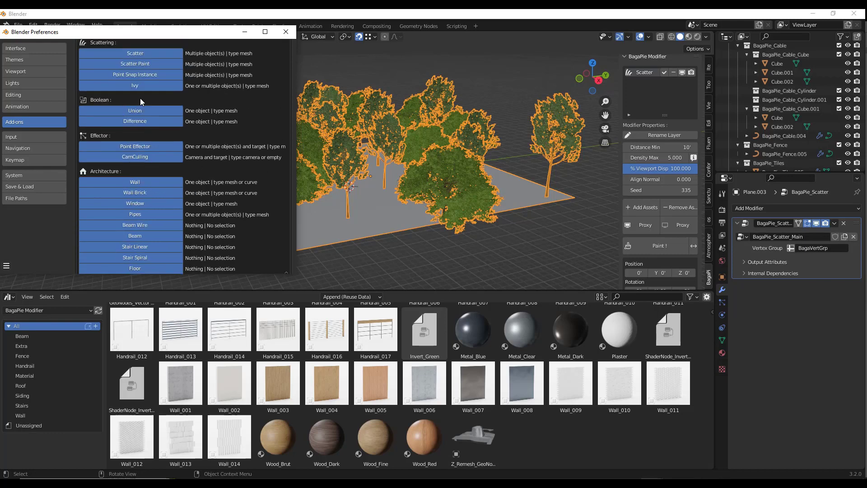
pyautogui.scroll(2, 145, 120)
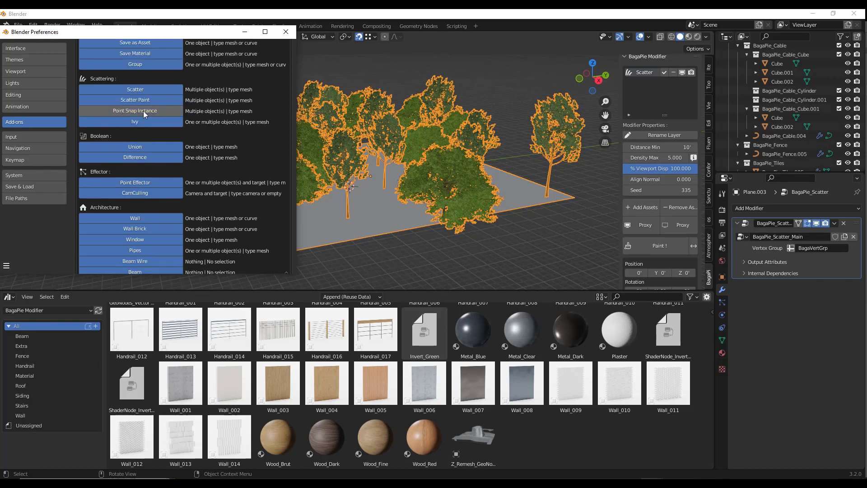
pyautogui.click(286, 32)
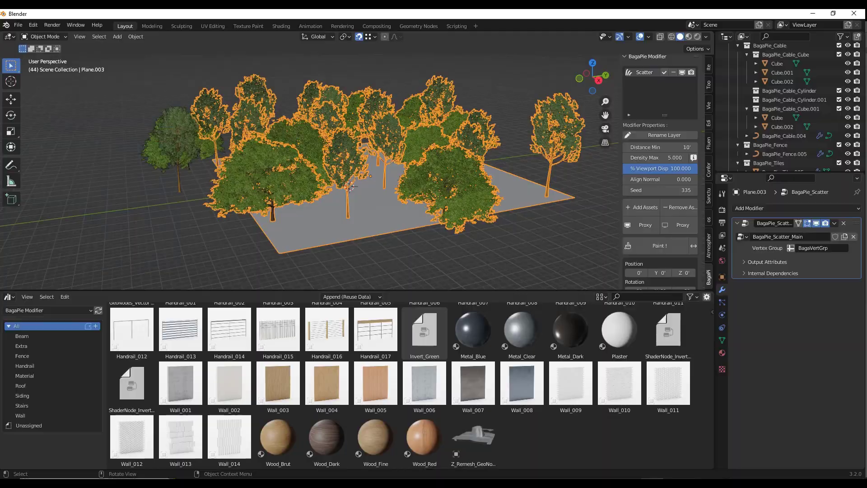